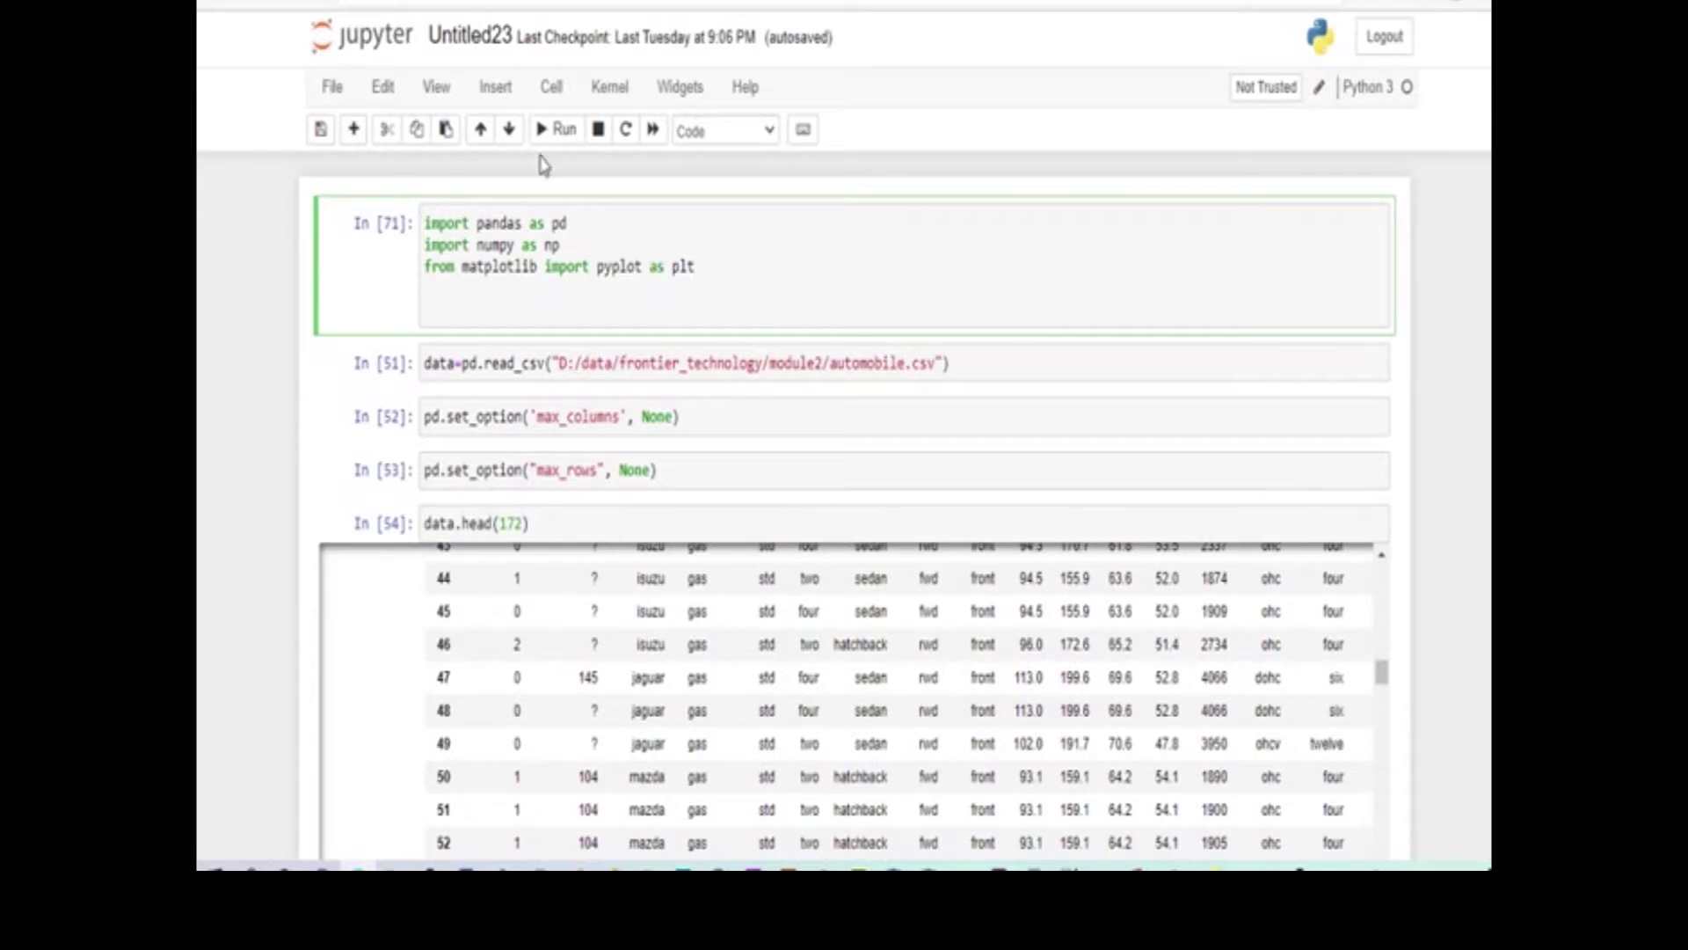
Re-run the pandas/numpy/pyplot import cell and the automobile.csv read_csv cell
left_click(561, 132)
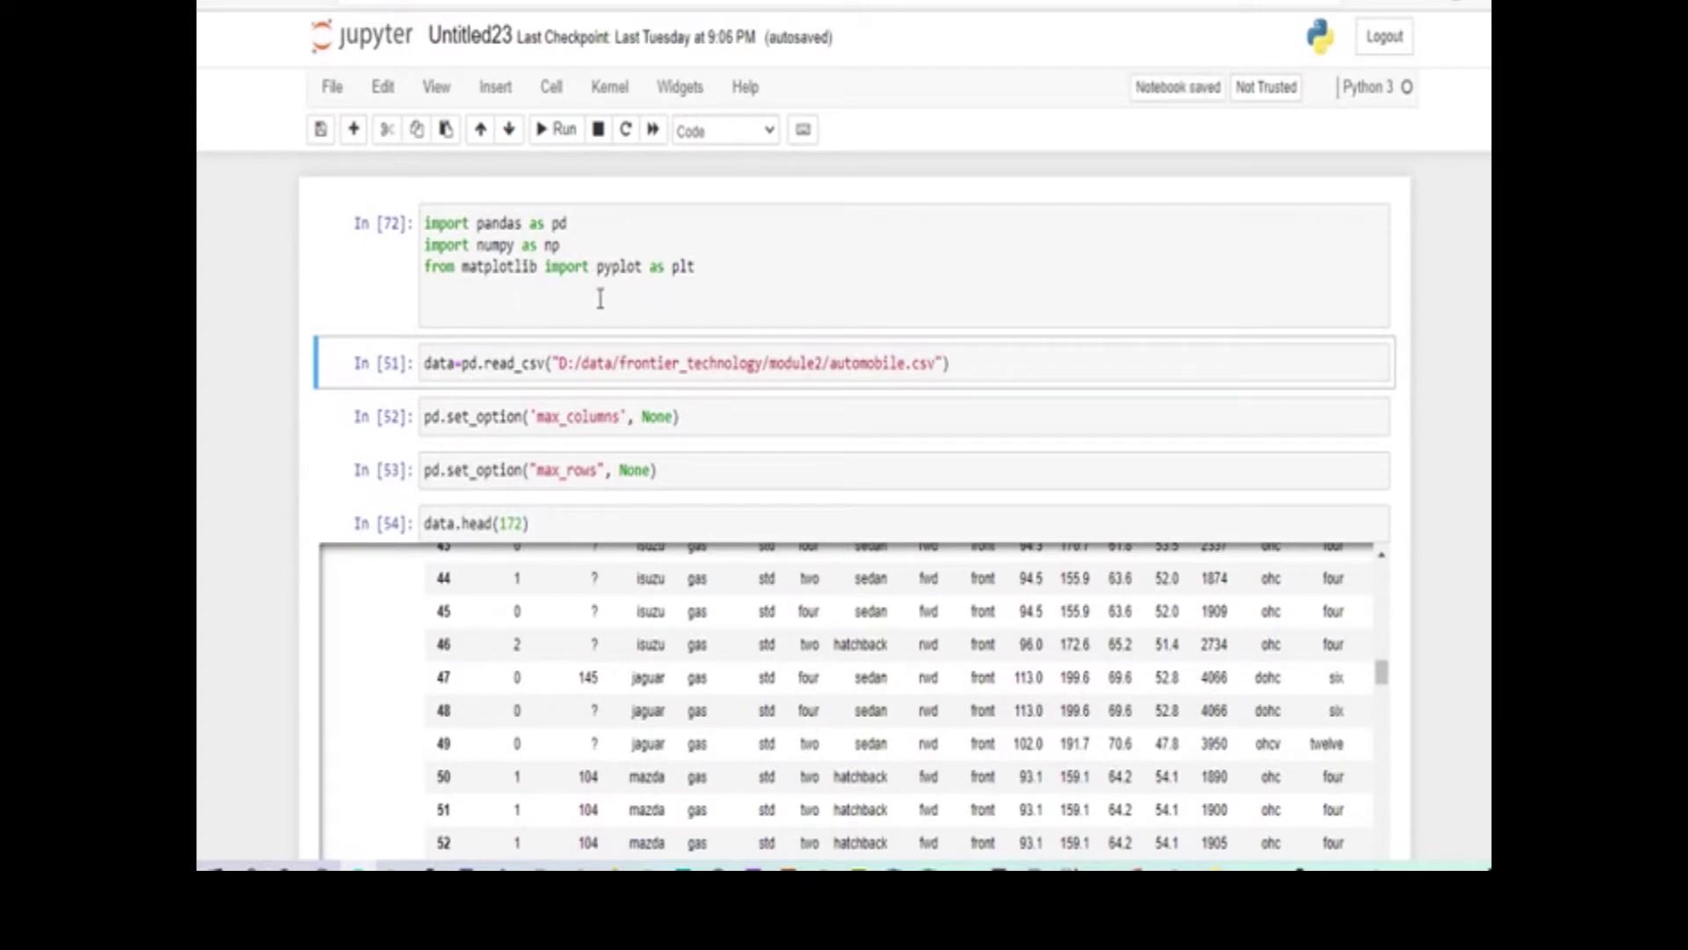
left_click(992, 371)
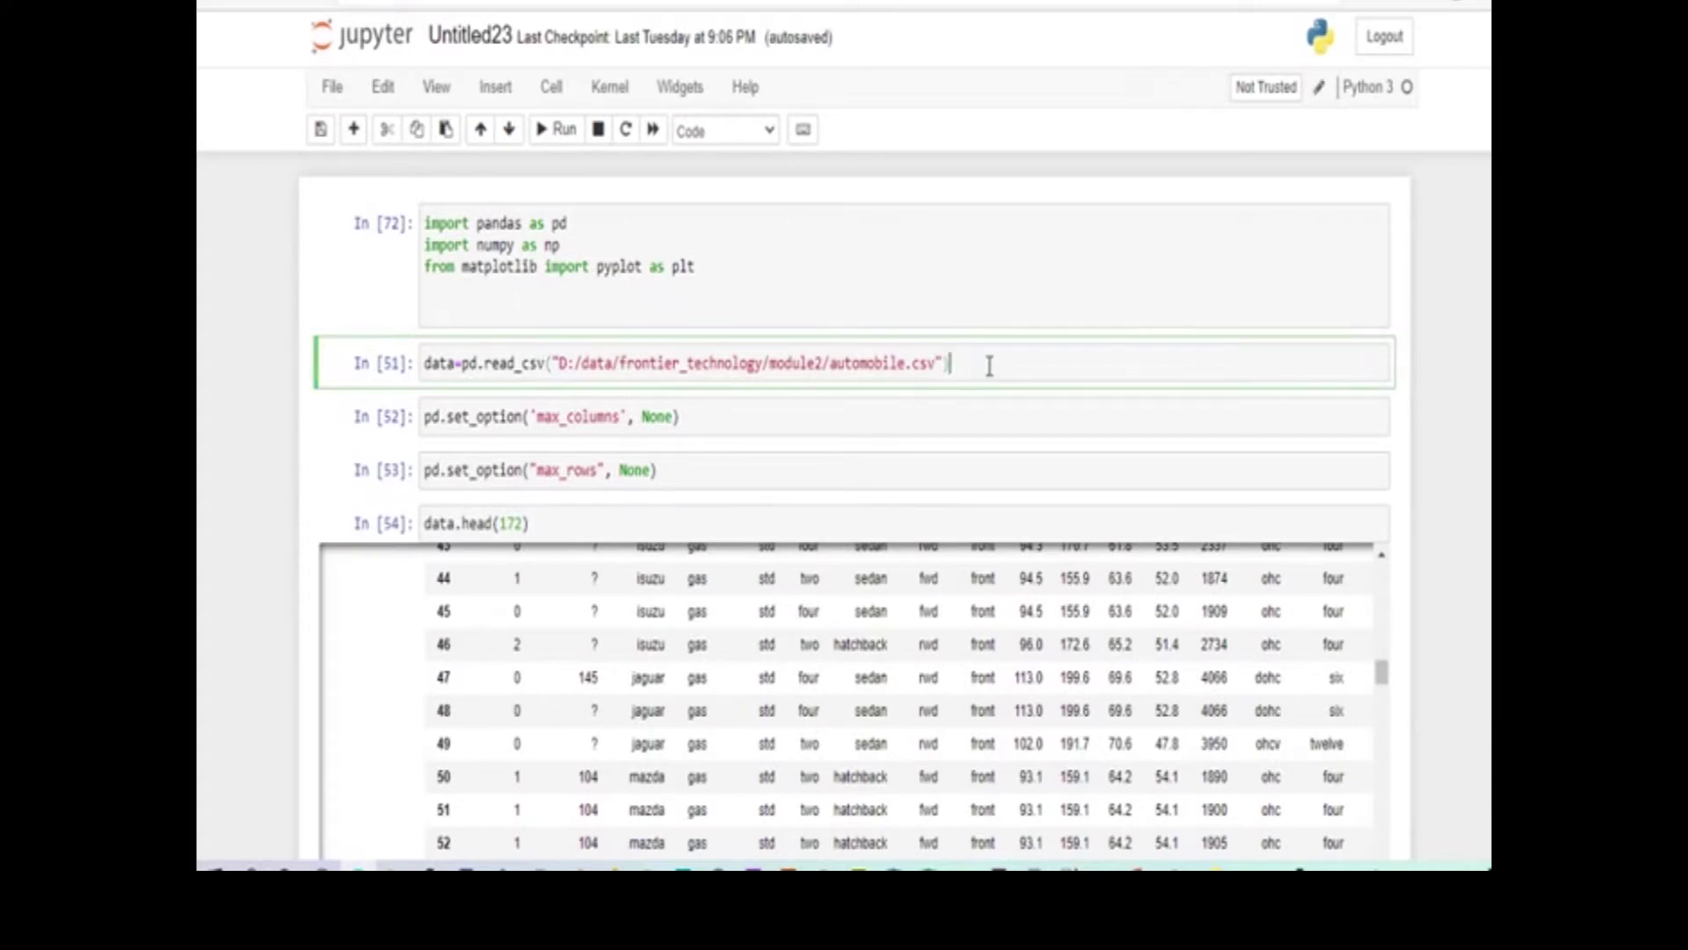
left_click(563, 132)
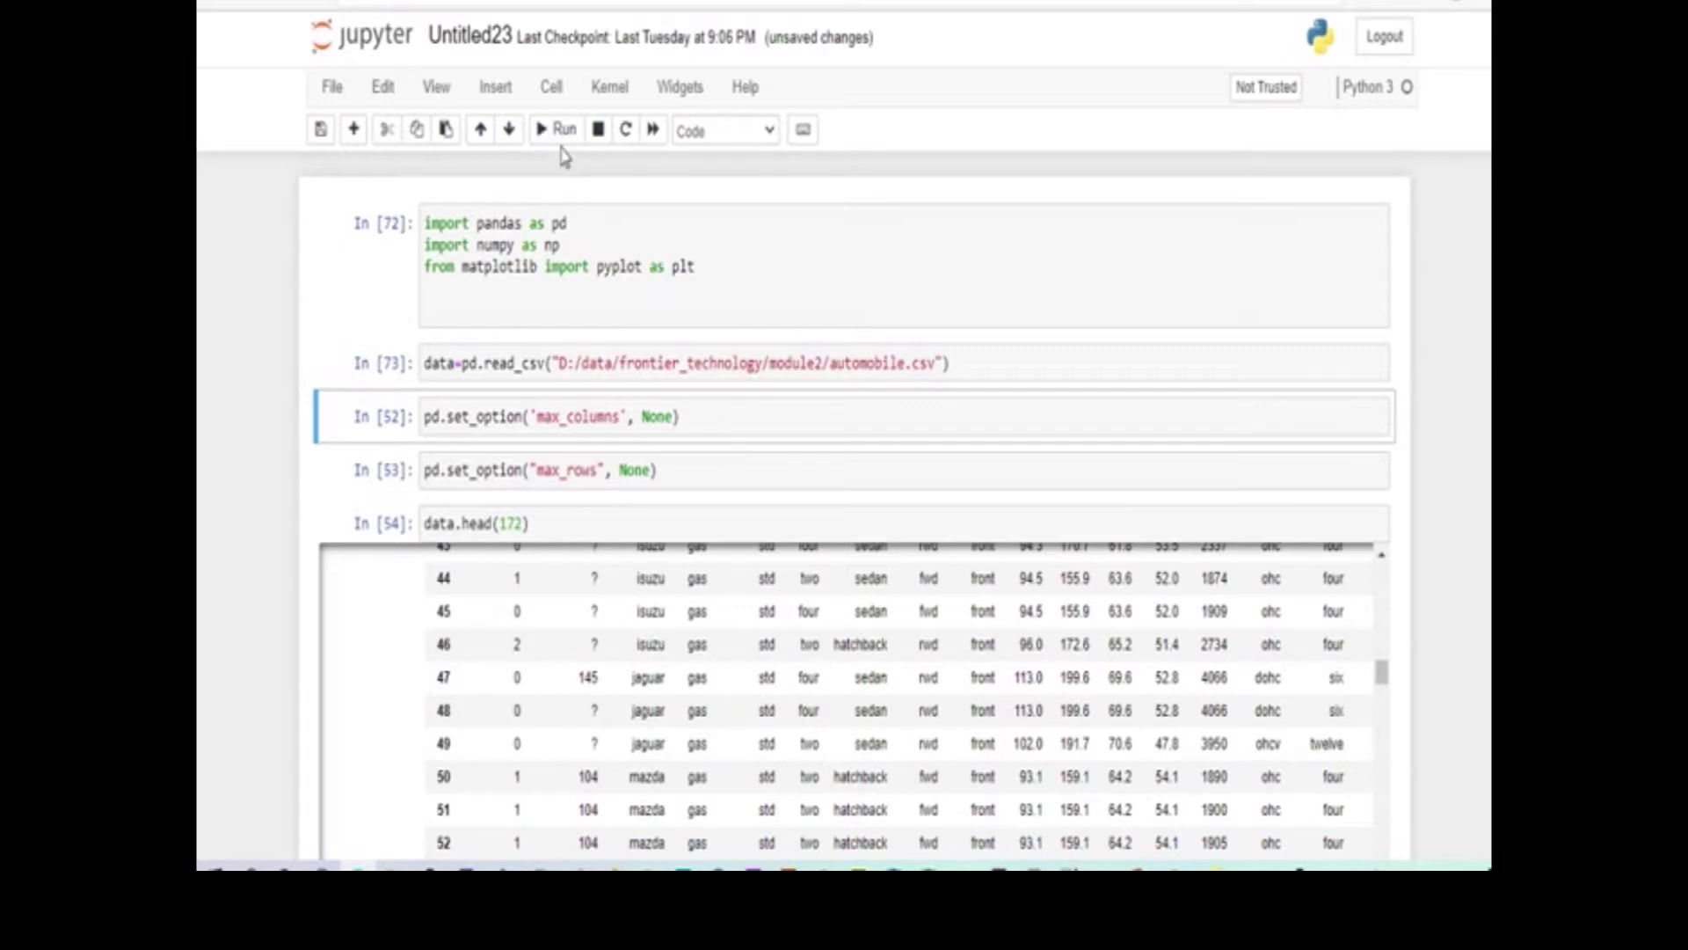
Apply the unlimited max_columns and max_rows display options
left_click(712, 414)
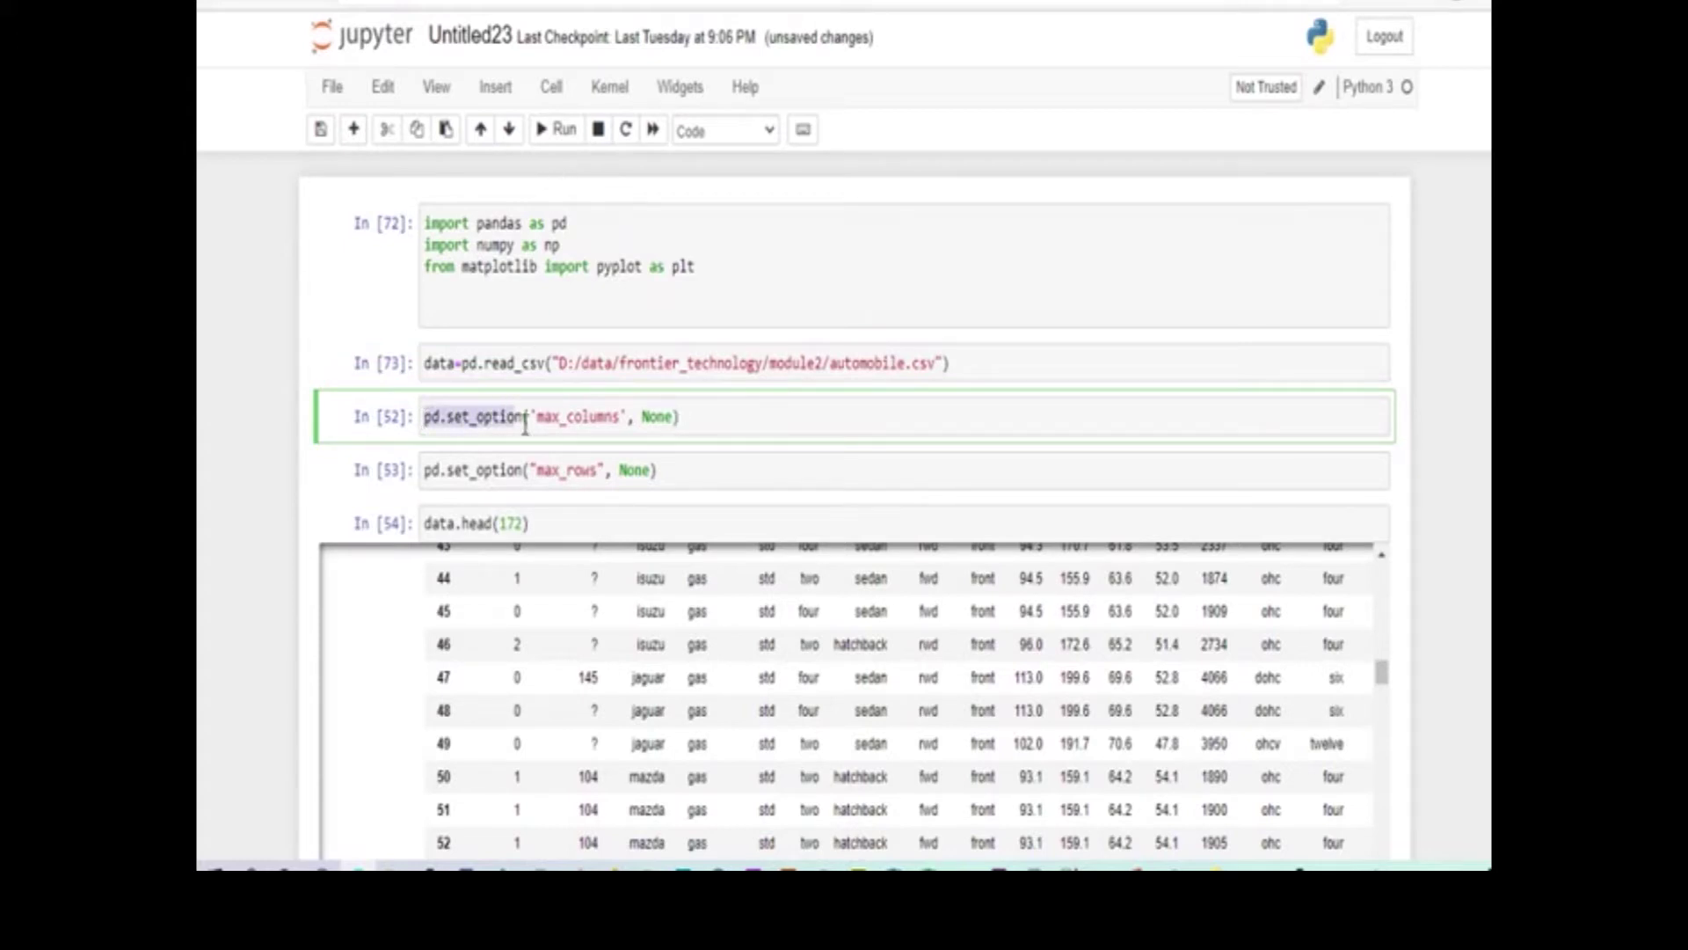
left_click_drag(423, 417, 703, 423)
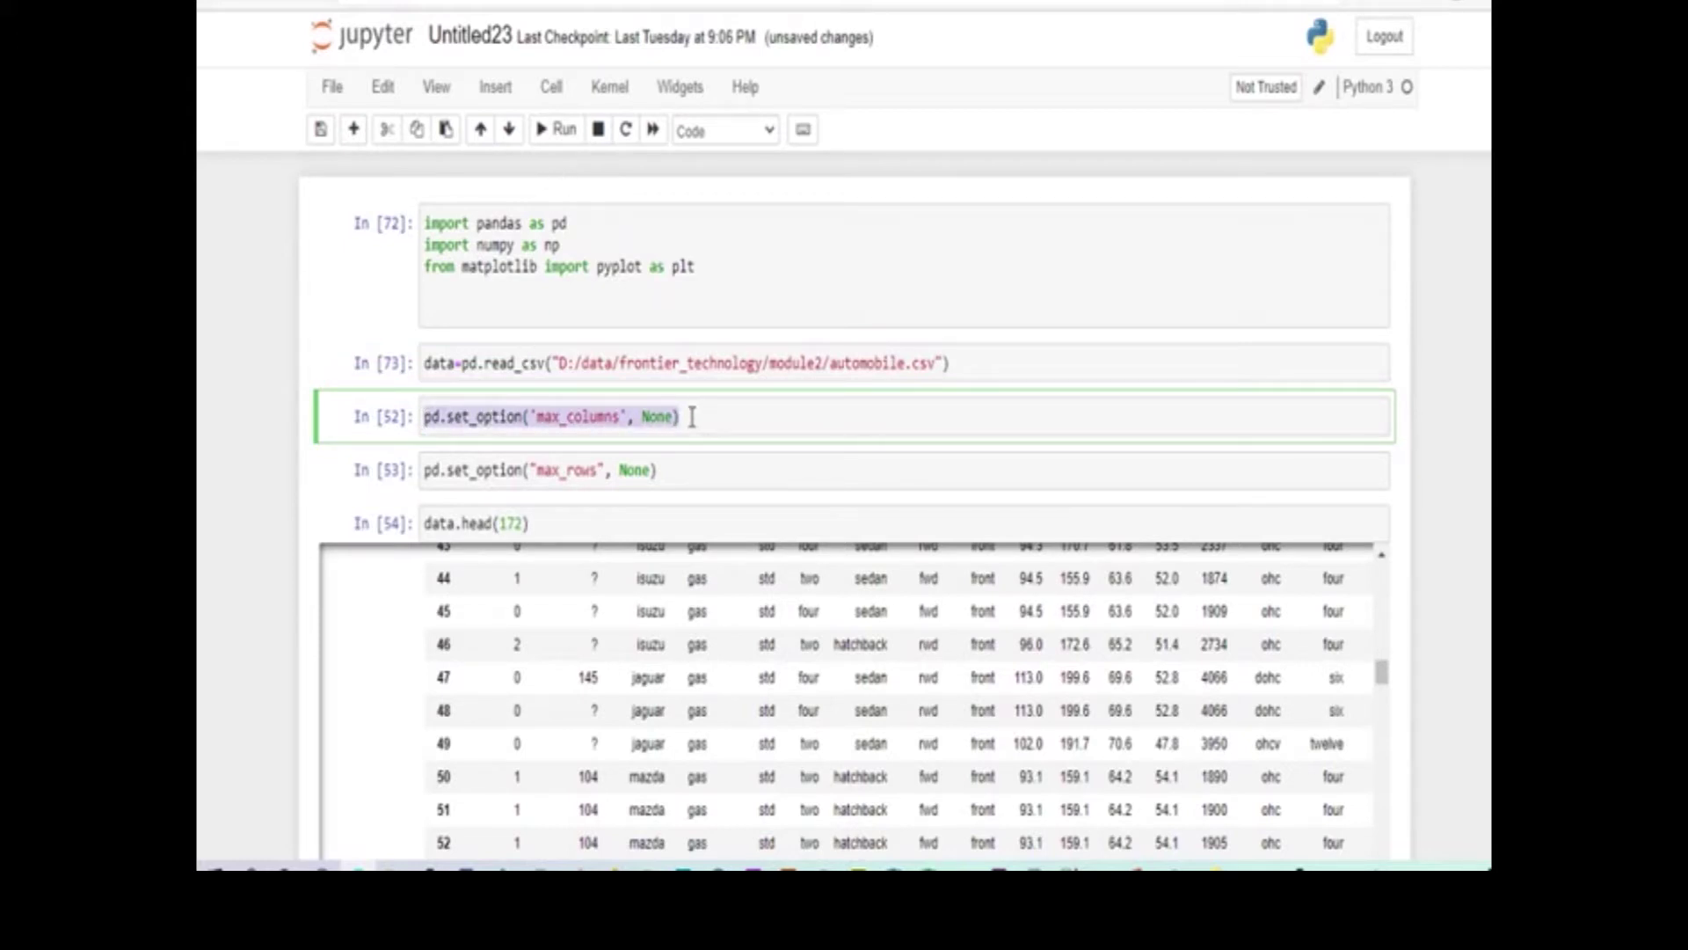
left_click(551, 129)
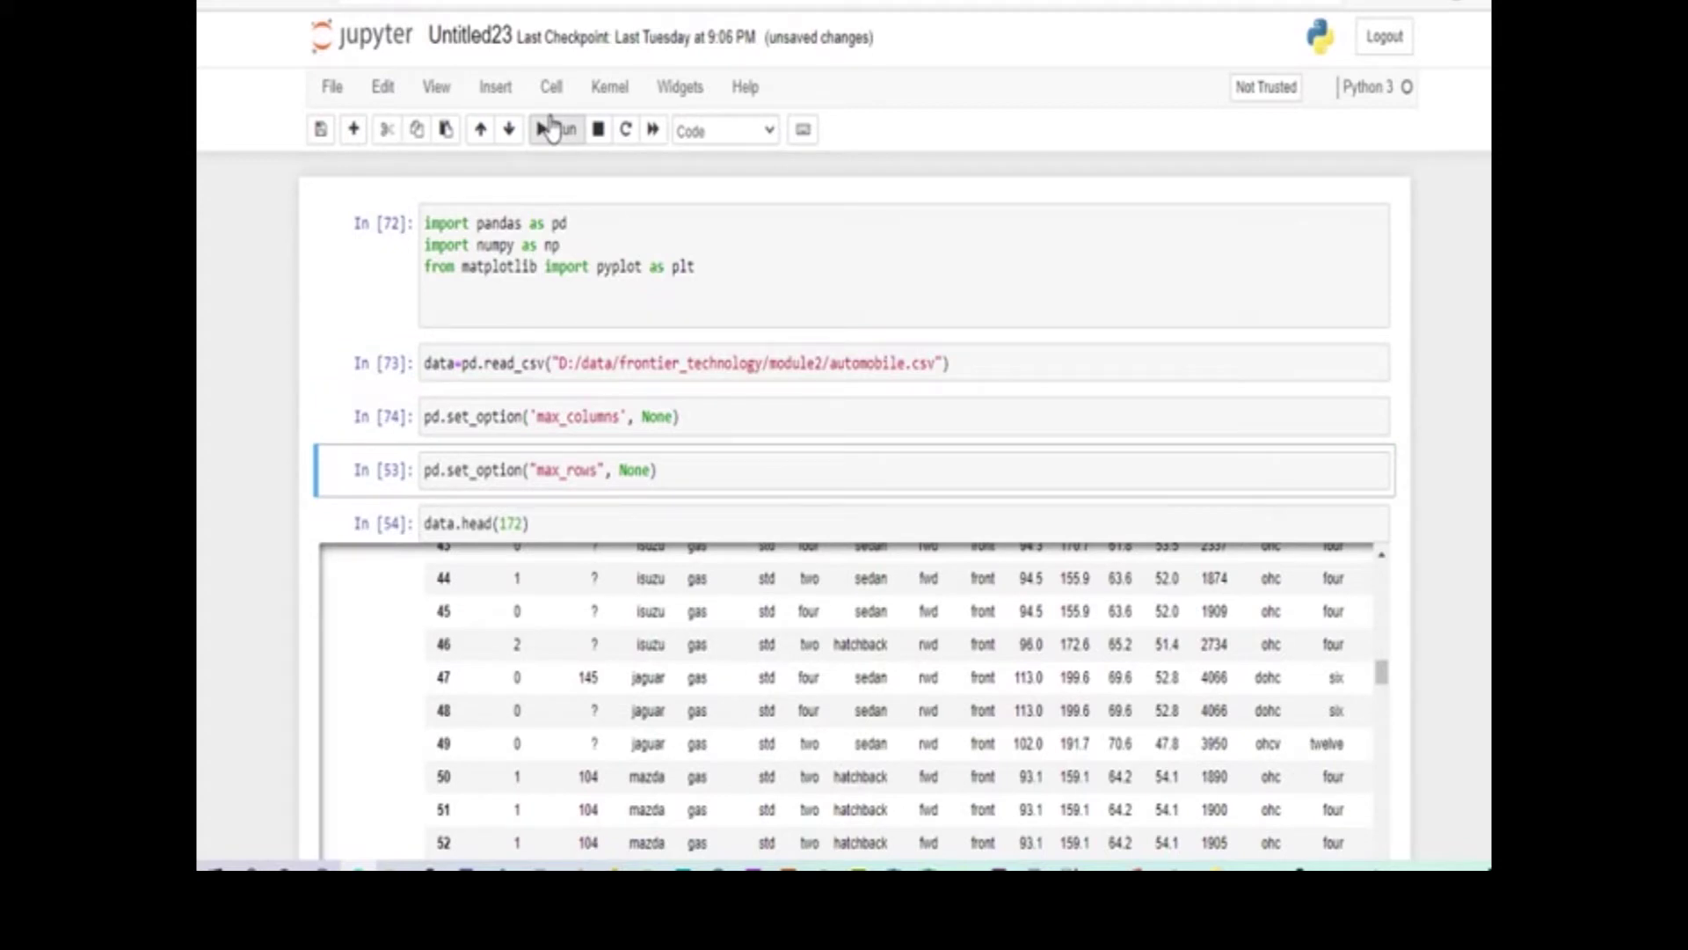
left_click(551, 128)
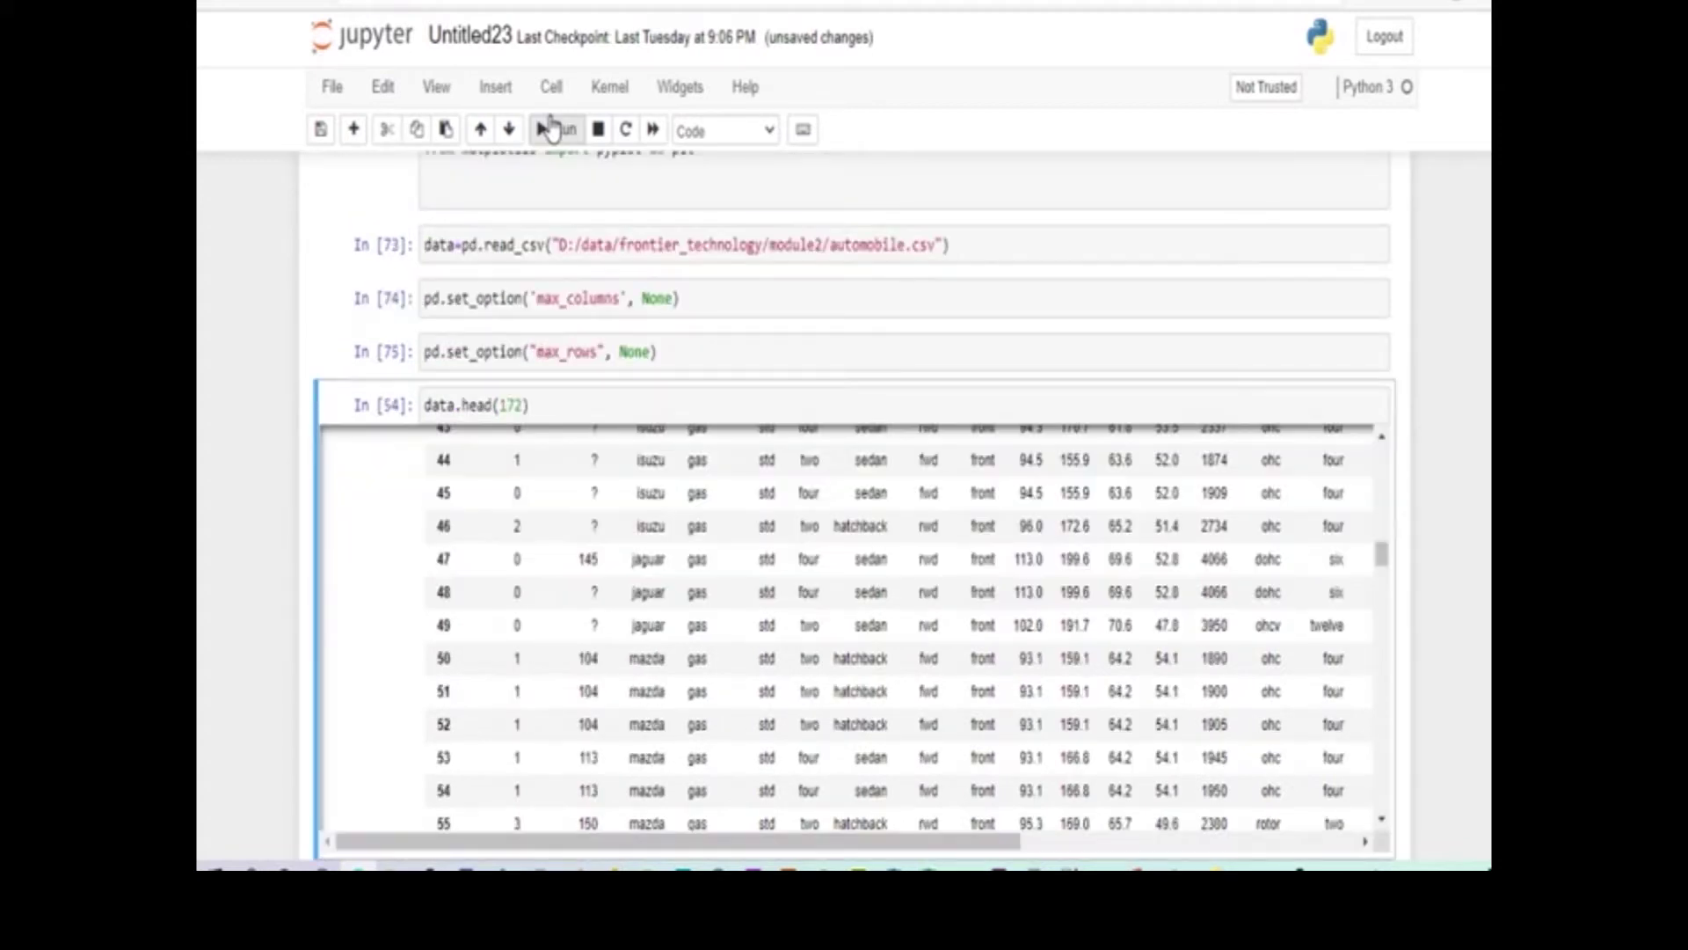
Re-show the first 172 rows with data.head(172), then view automobile.csv in Excel
left_click_drag(534, 405, 429, 399)
left_click(574, 402)
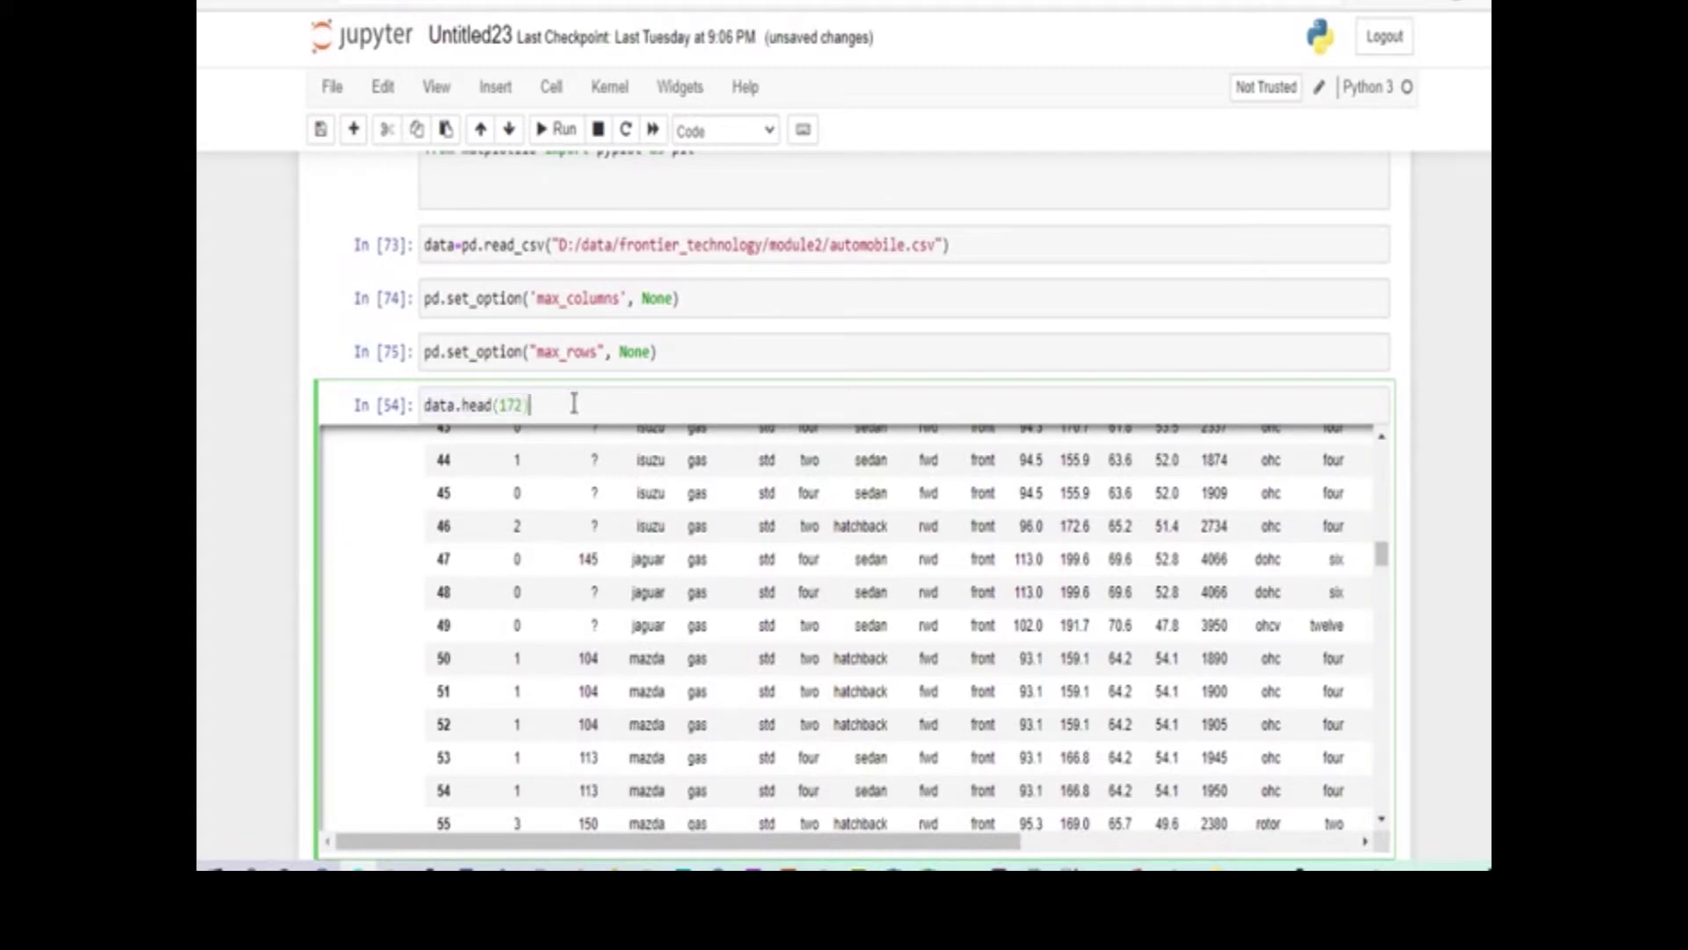
left_click_drag(426, 405, 554, 405)
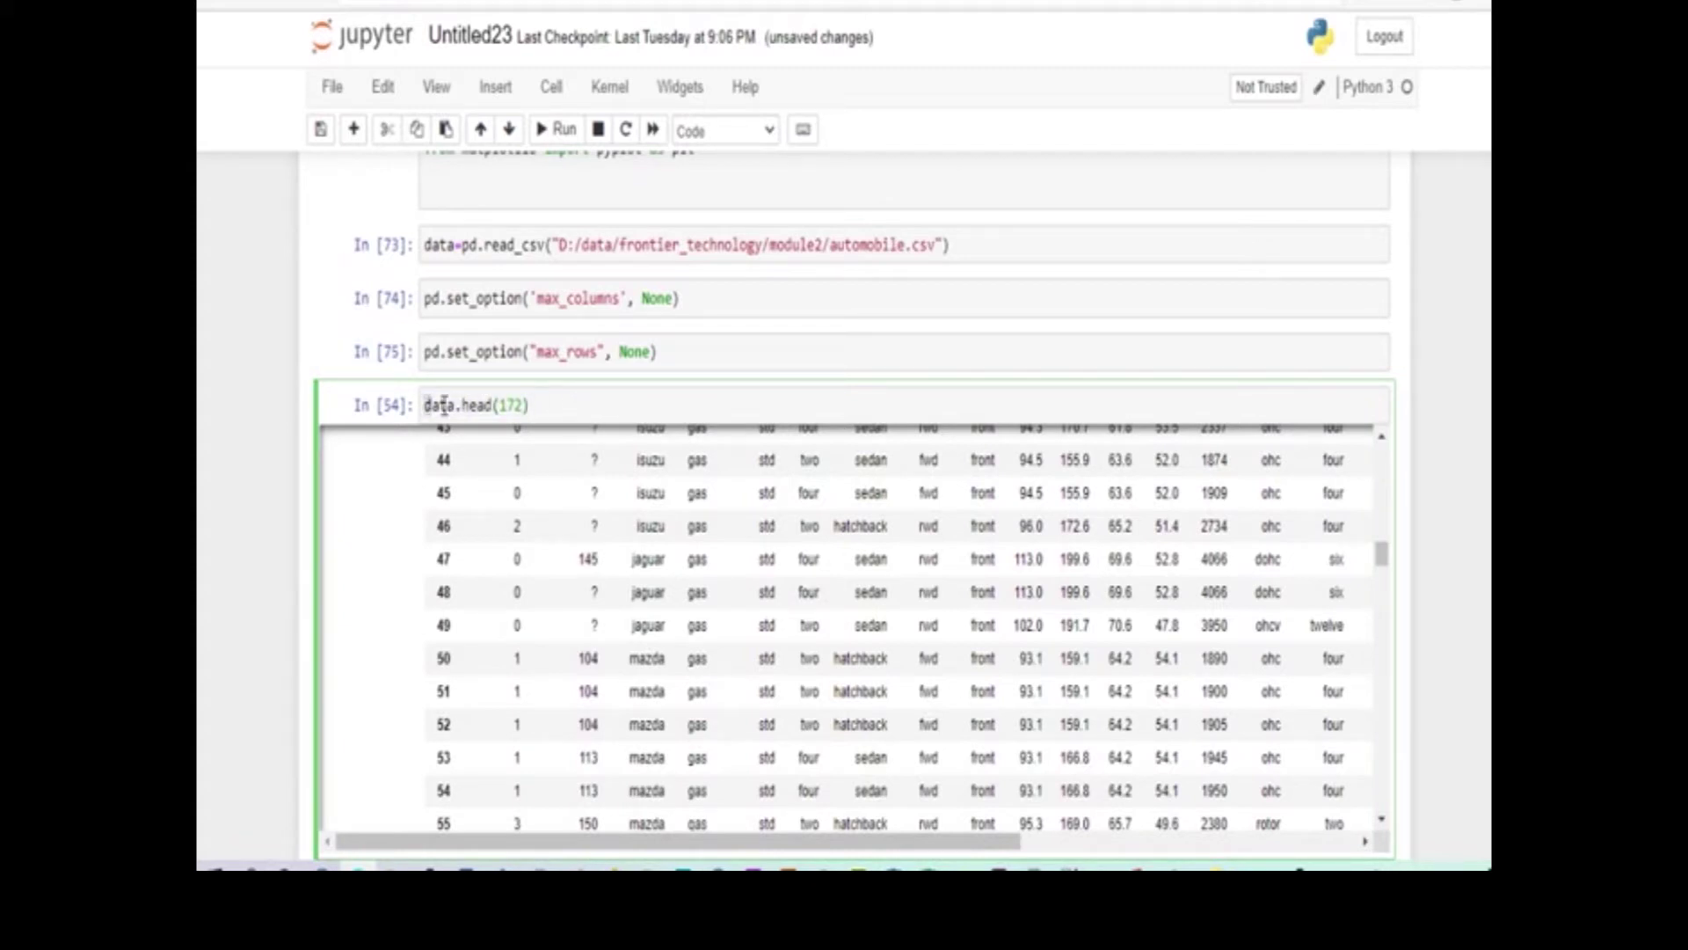
left_click(549, 404)
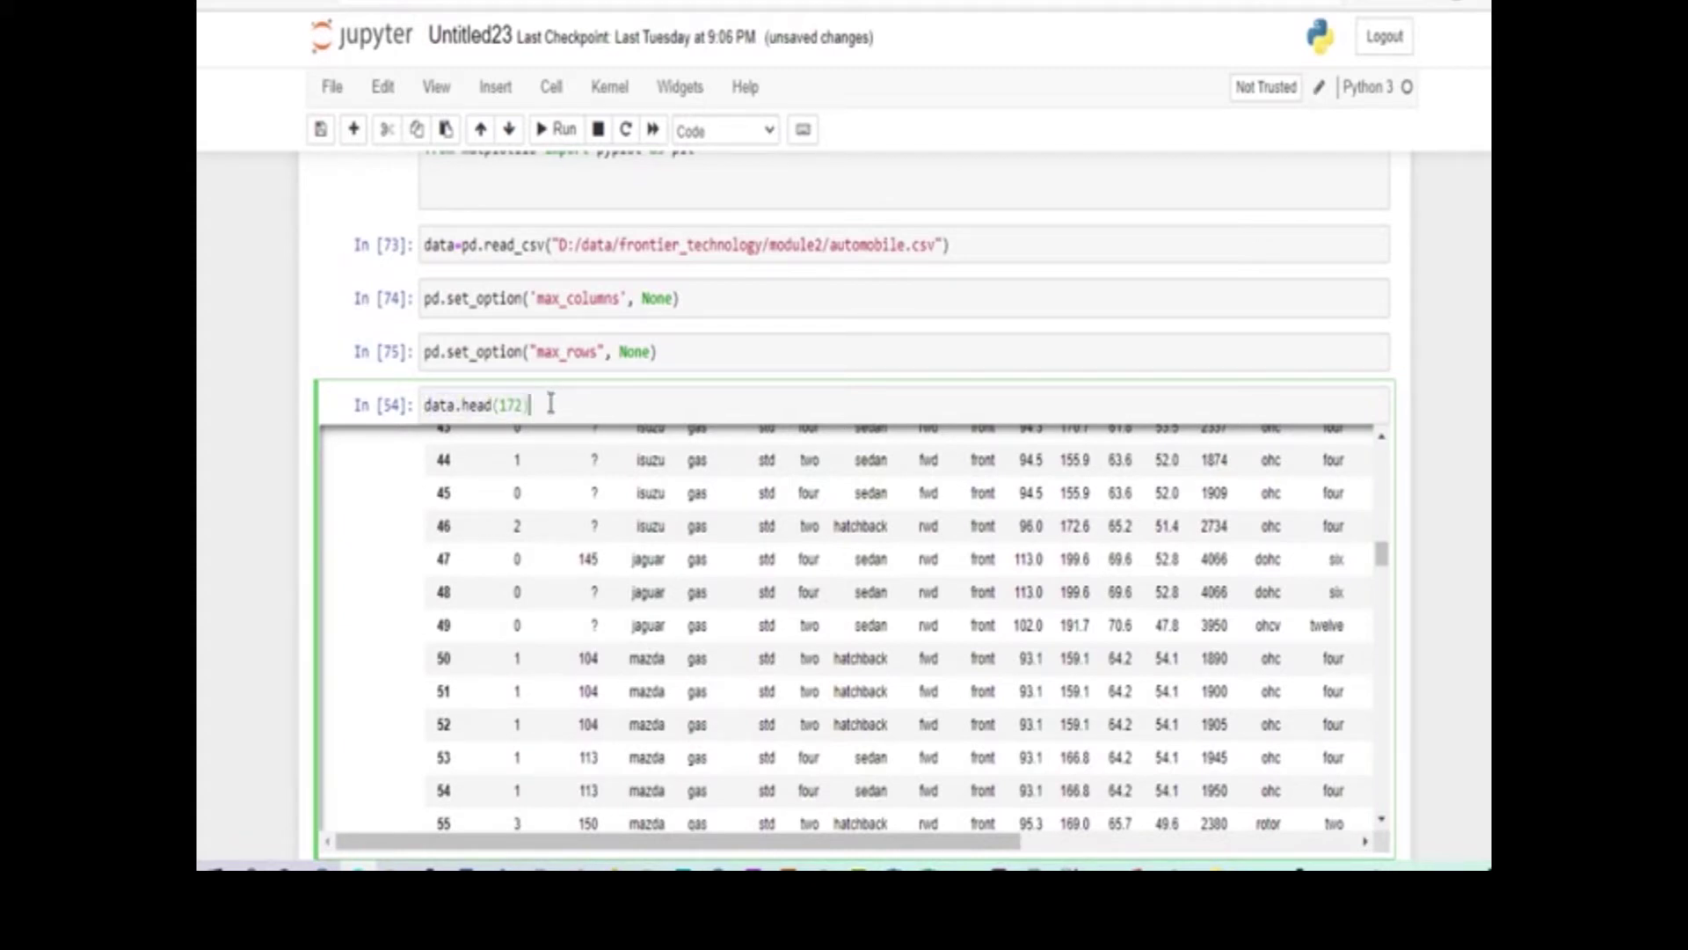
left_click(554, 134)
scroll(577, 436, "down", 5)
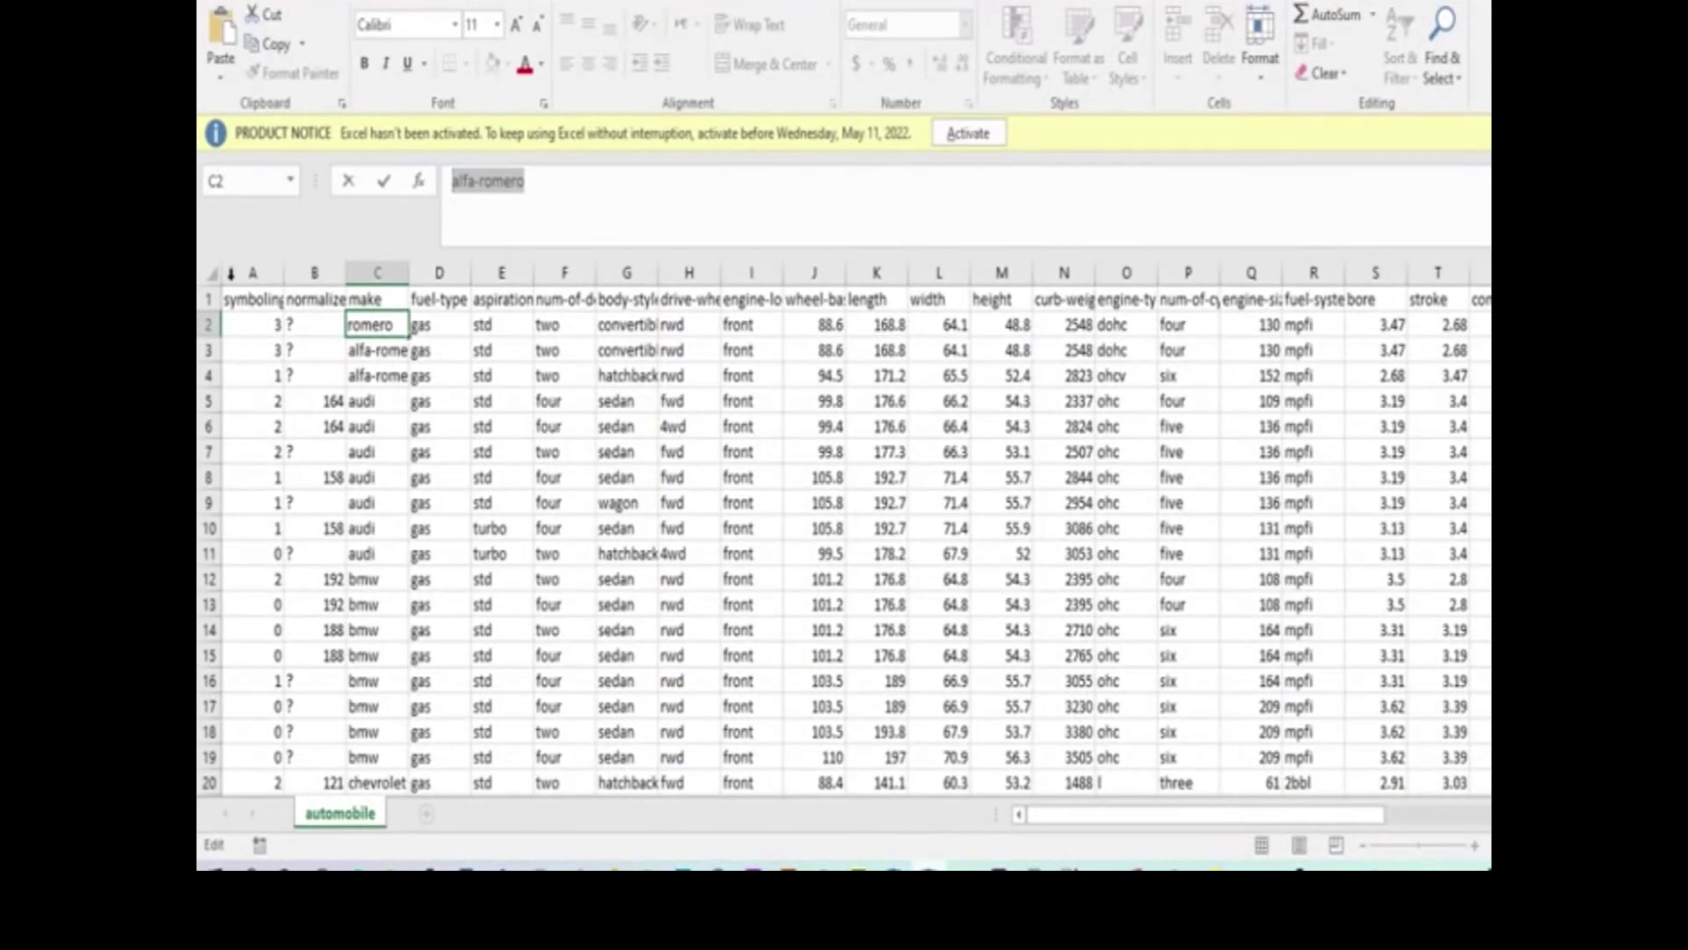
left_click(265, 274)
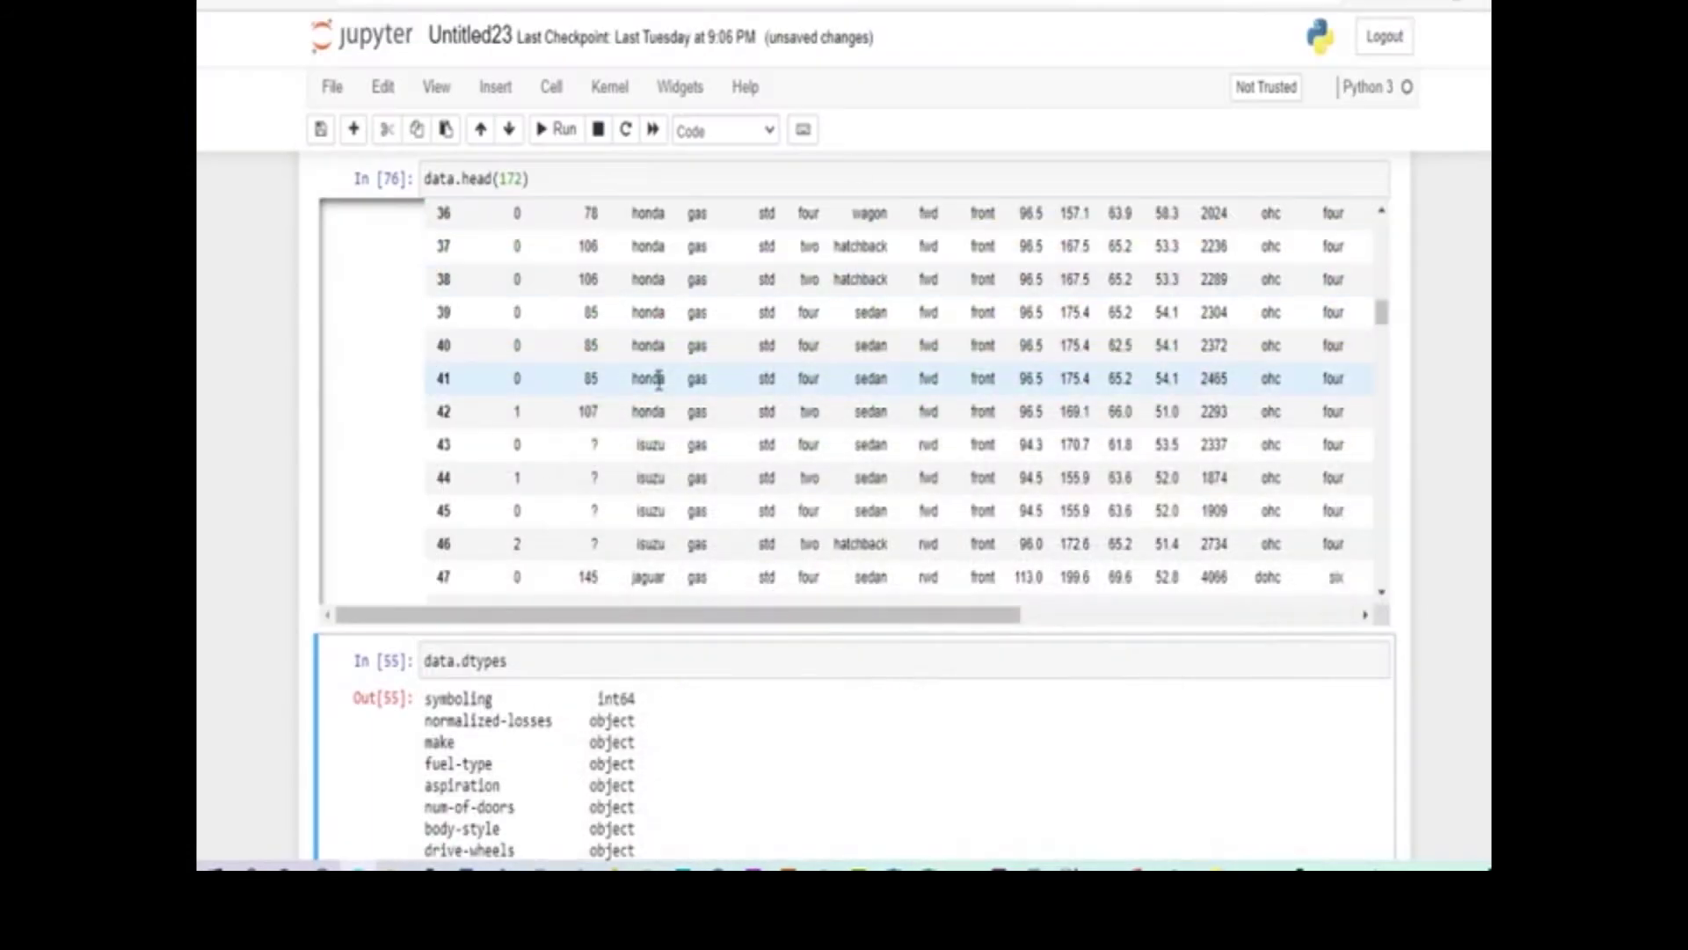
scroll(614, 399, "up", 3)
scroll(613, 399, "up", 1)
scroll(613, 398, "up", 10)
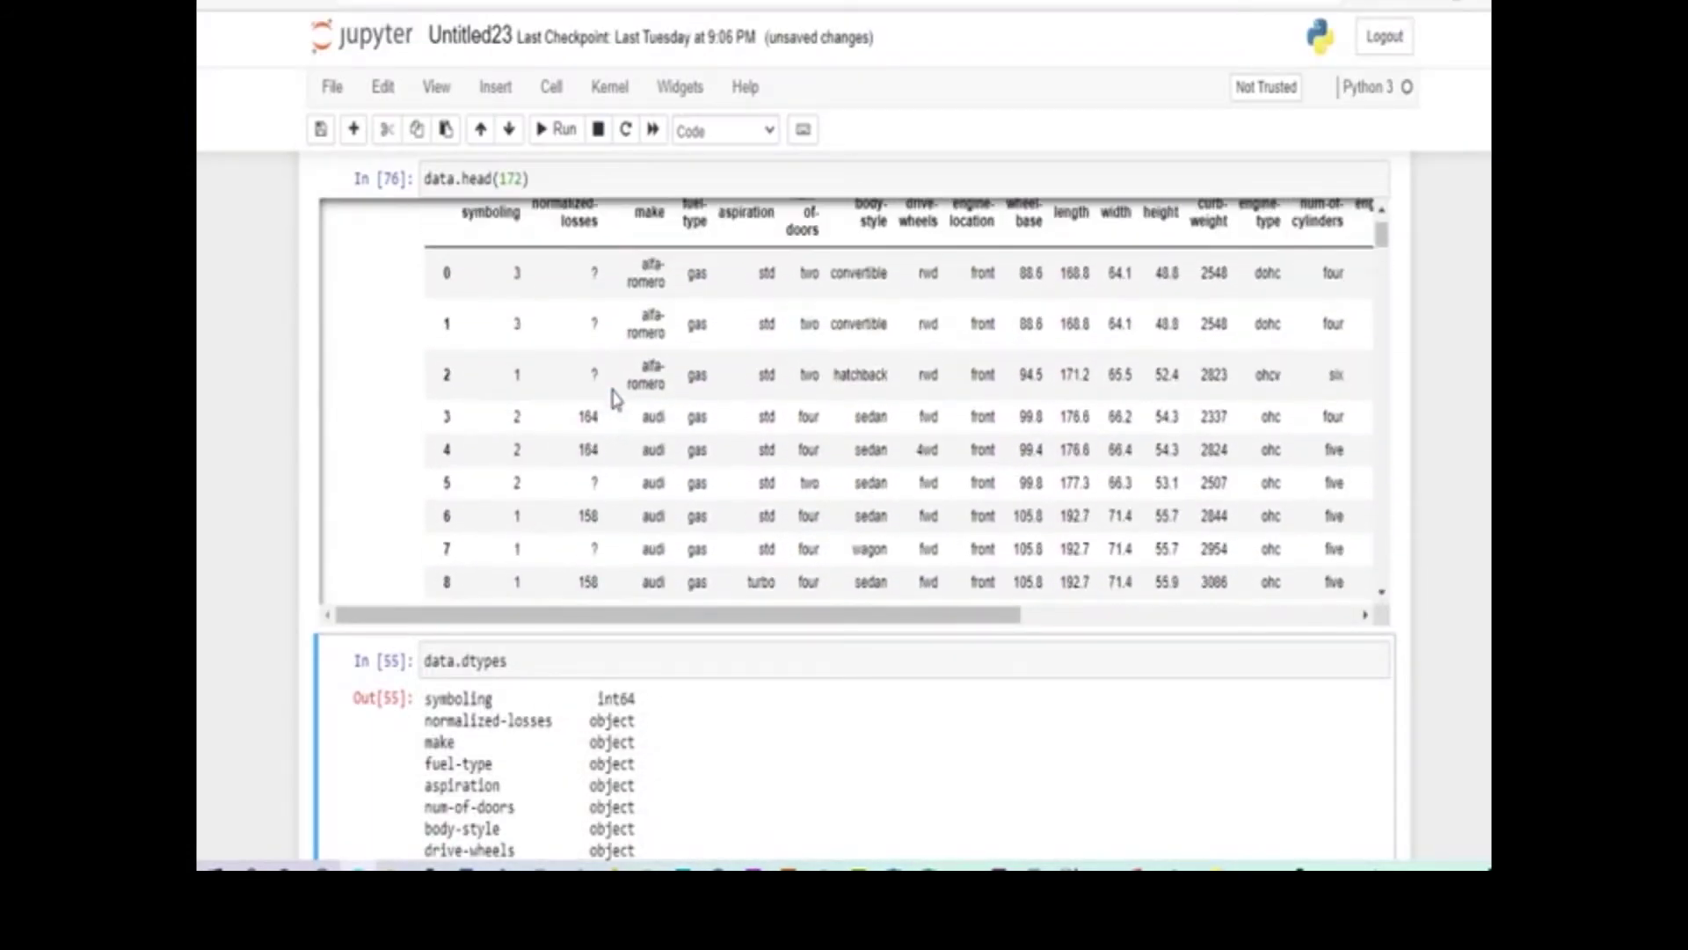
scroll(613, 400, "up", 1)
left_click(534, 182)
scroll(537, 353, "up", 3)
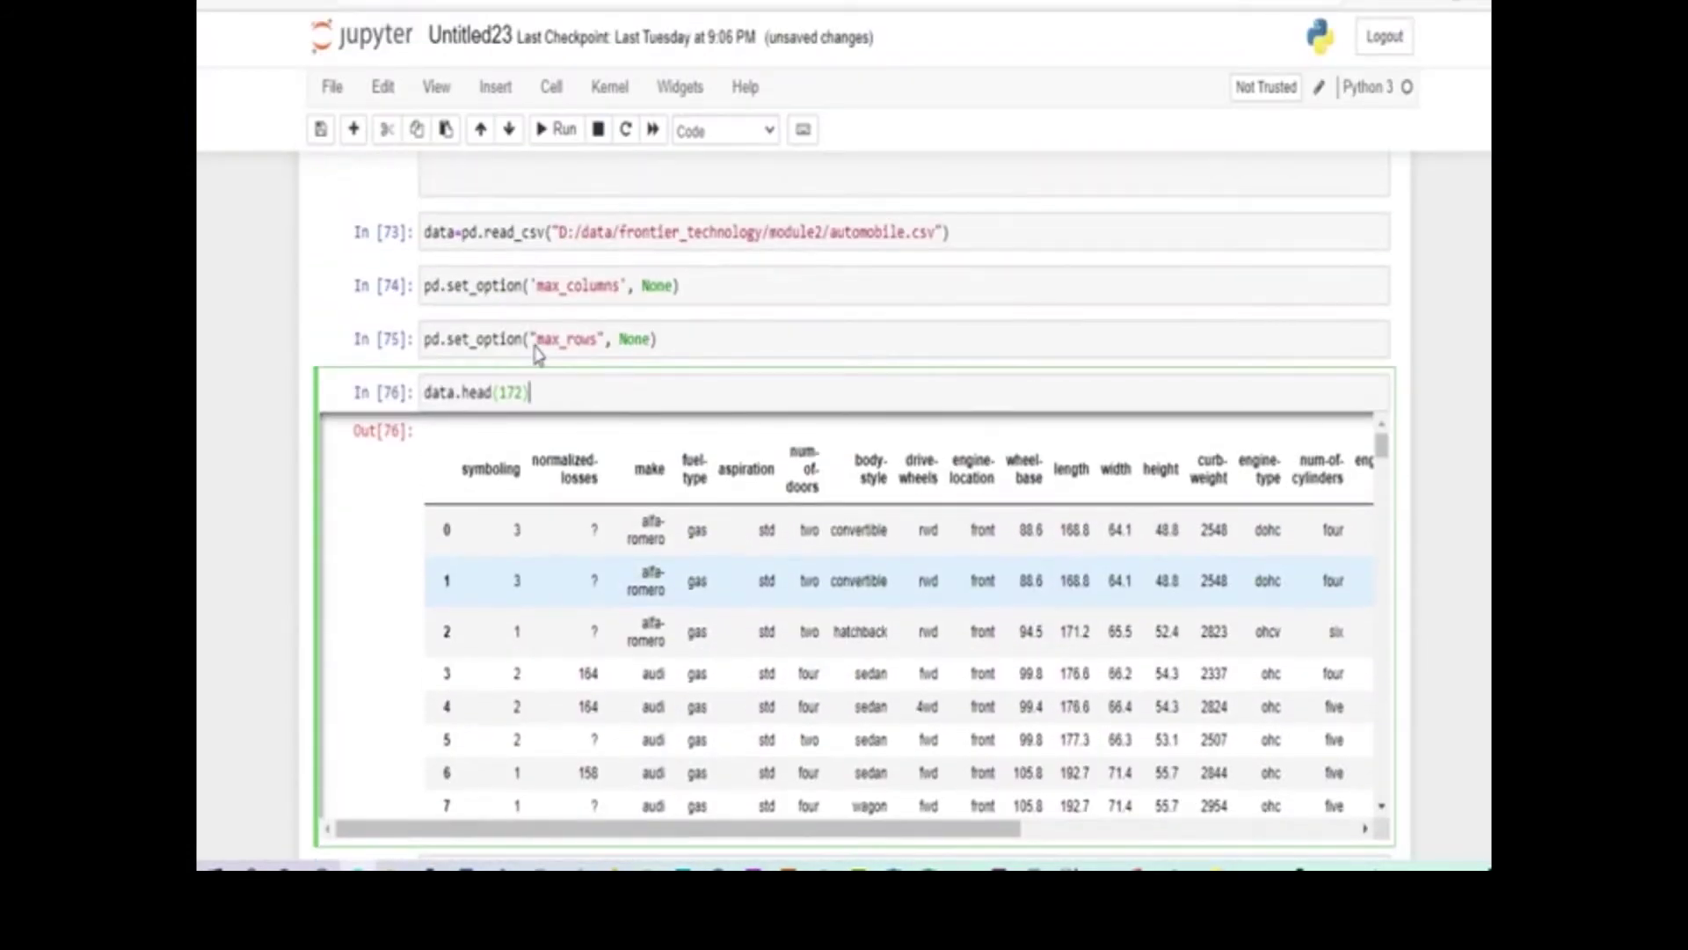
scroll(535, 346, "down", 3)
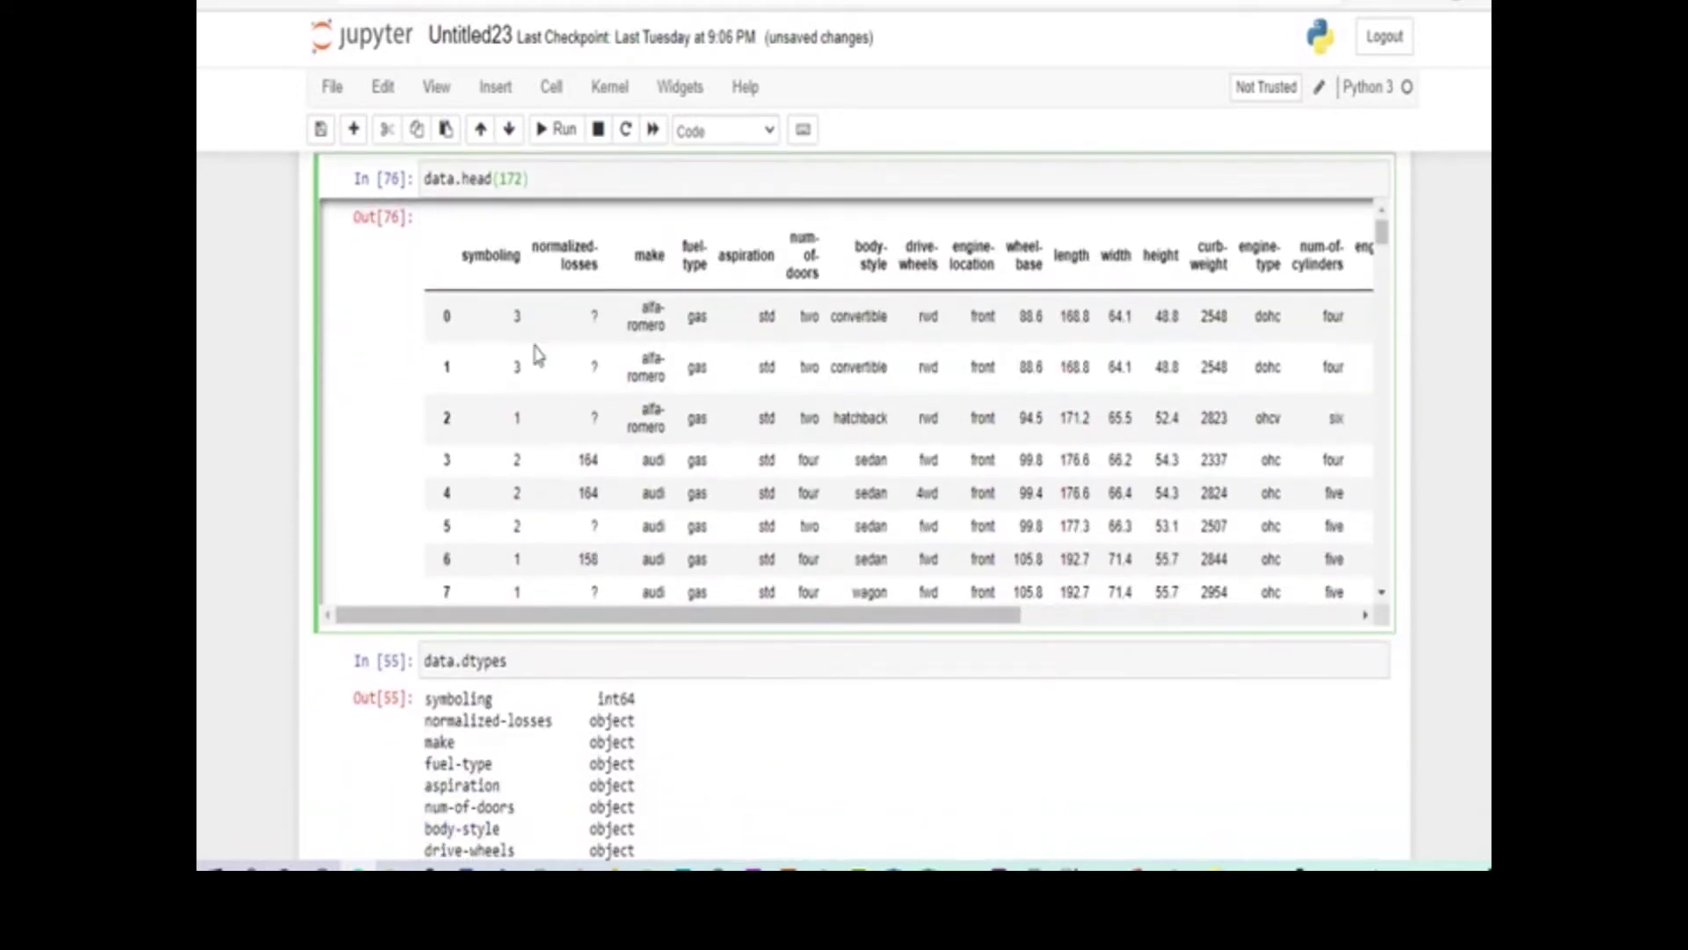
scroll(534, 371, "up", 3)
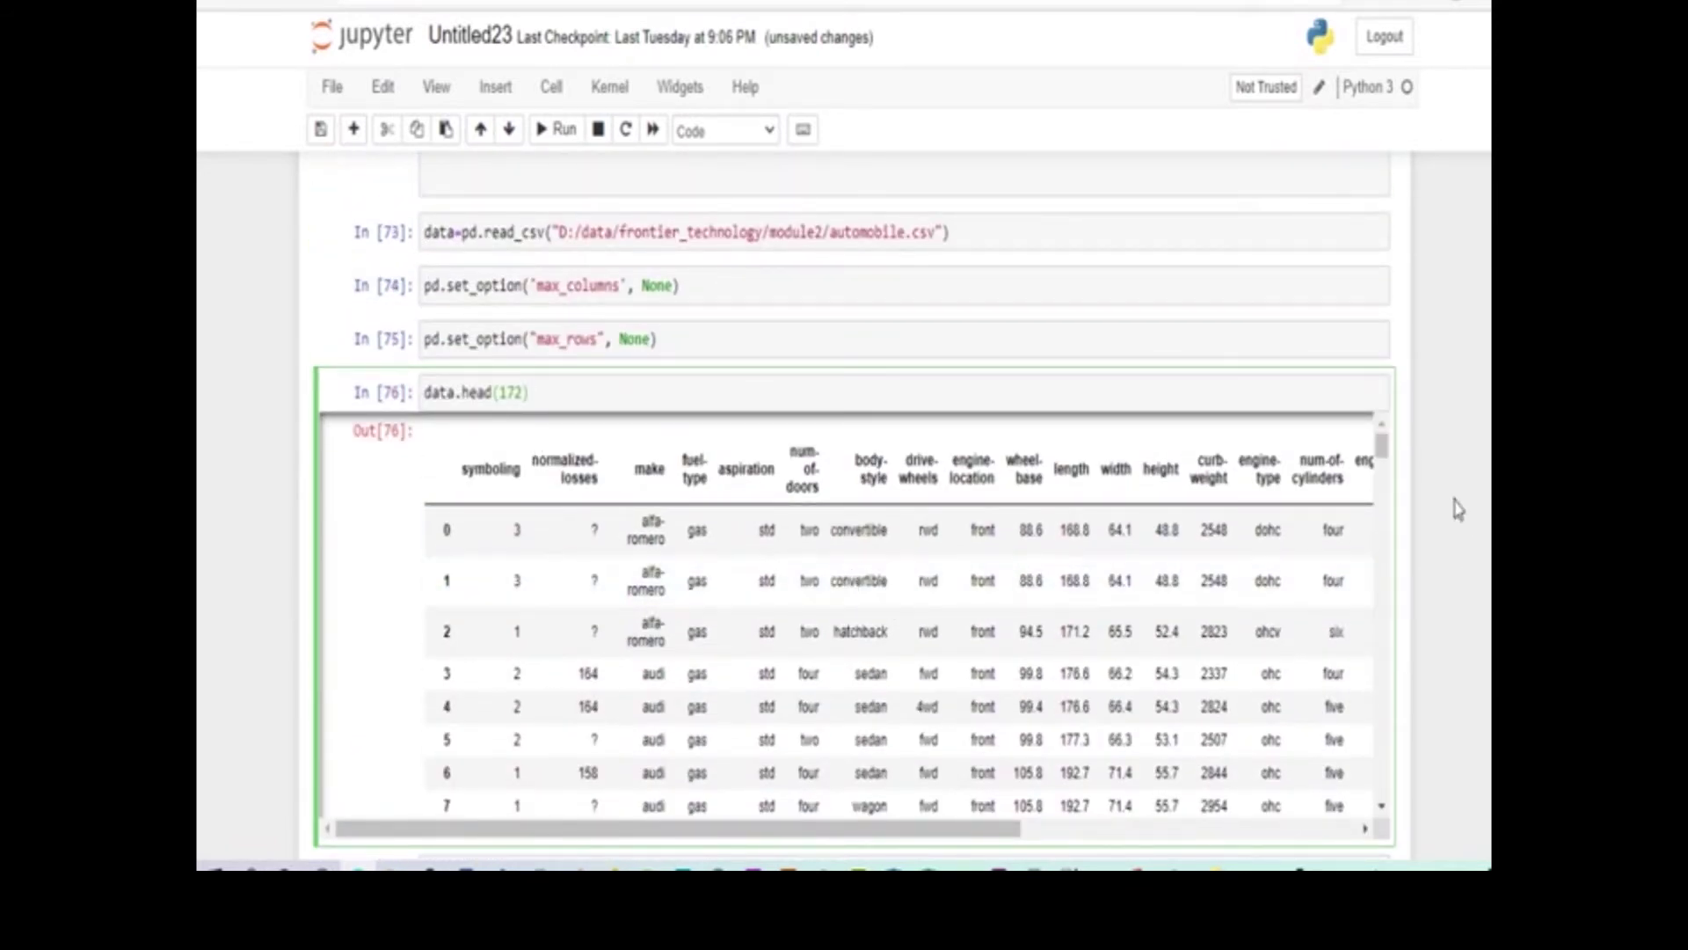
mouse_move(1383, 455)
left_mouse_down()
mouse_move(1383, 831)
mouse_move(1381, 435)
left_mouse_up()
scroll(554, 388, "down", 1)
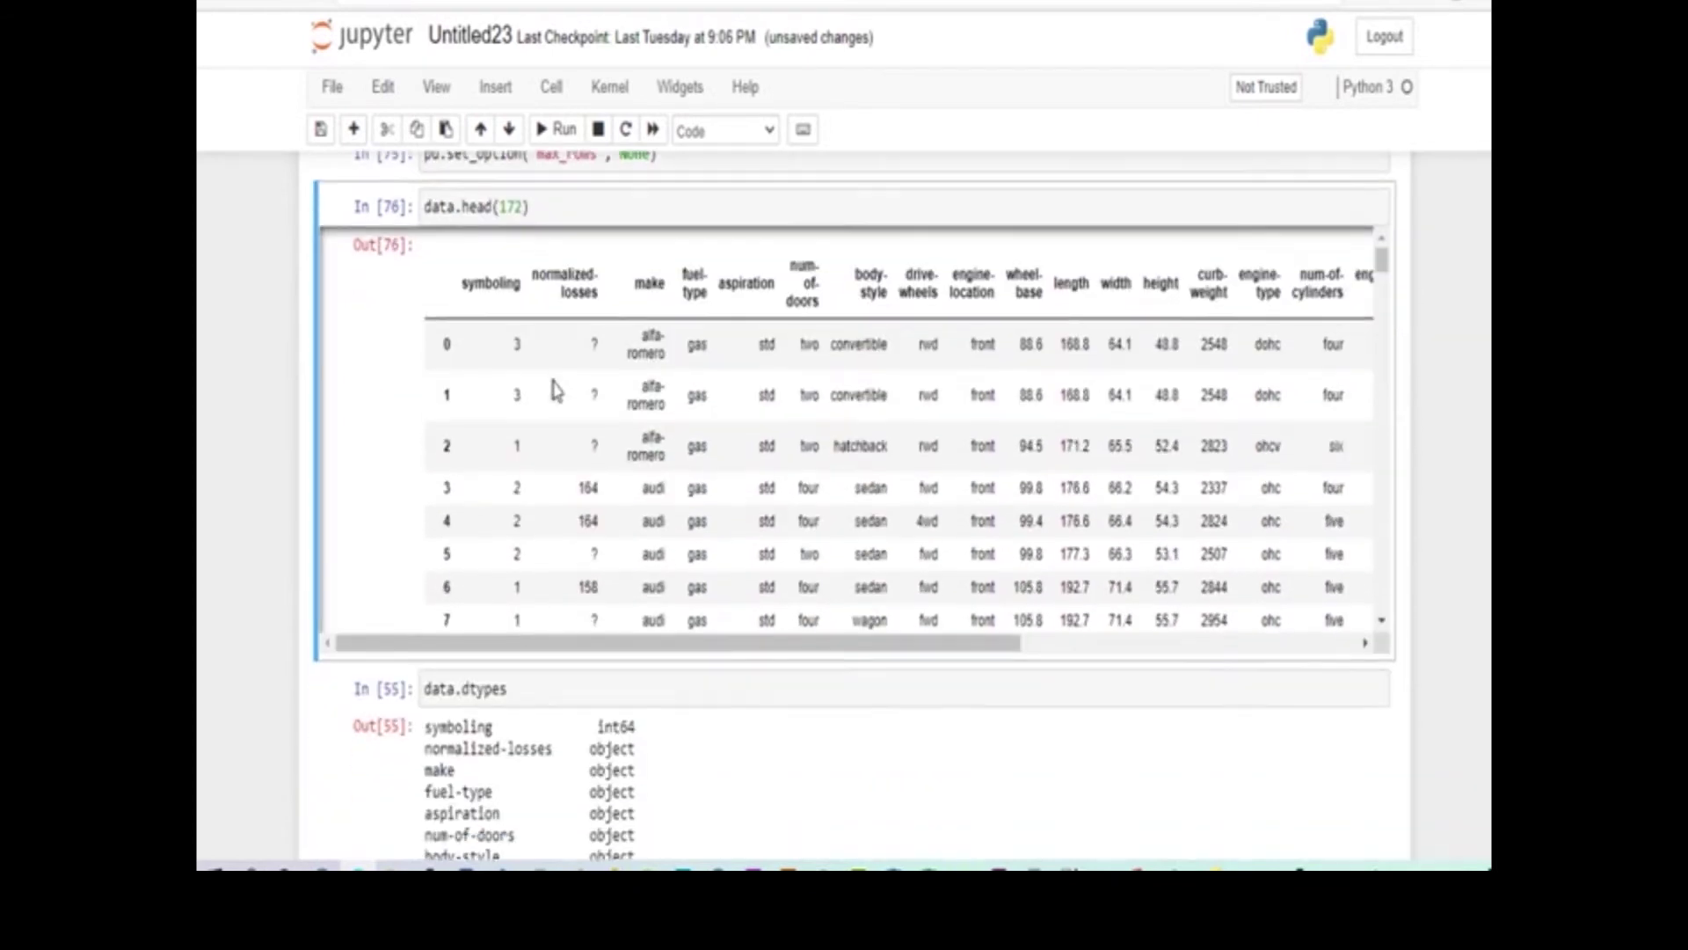
scroll(556, 380, "down", 3)
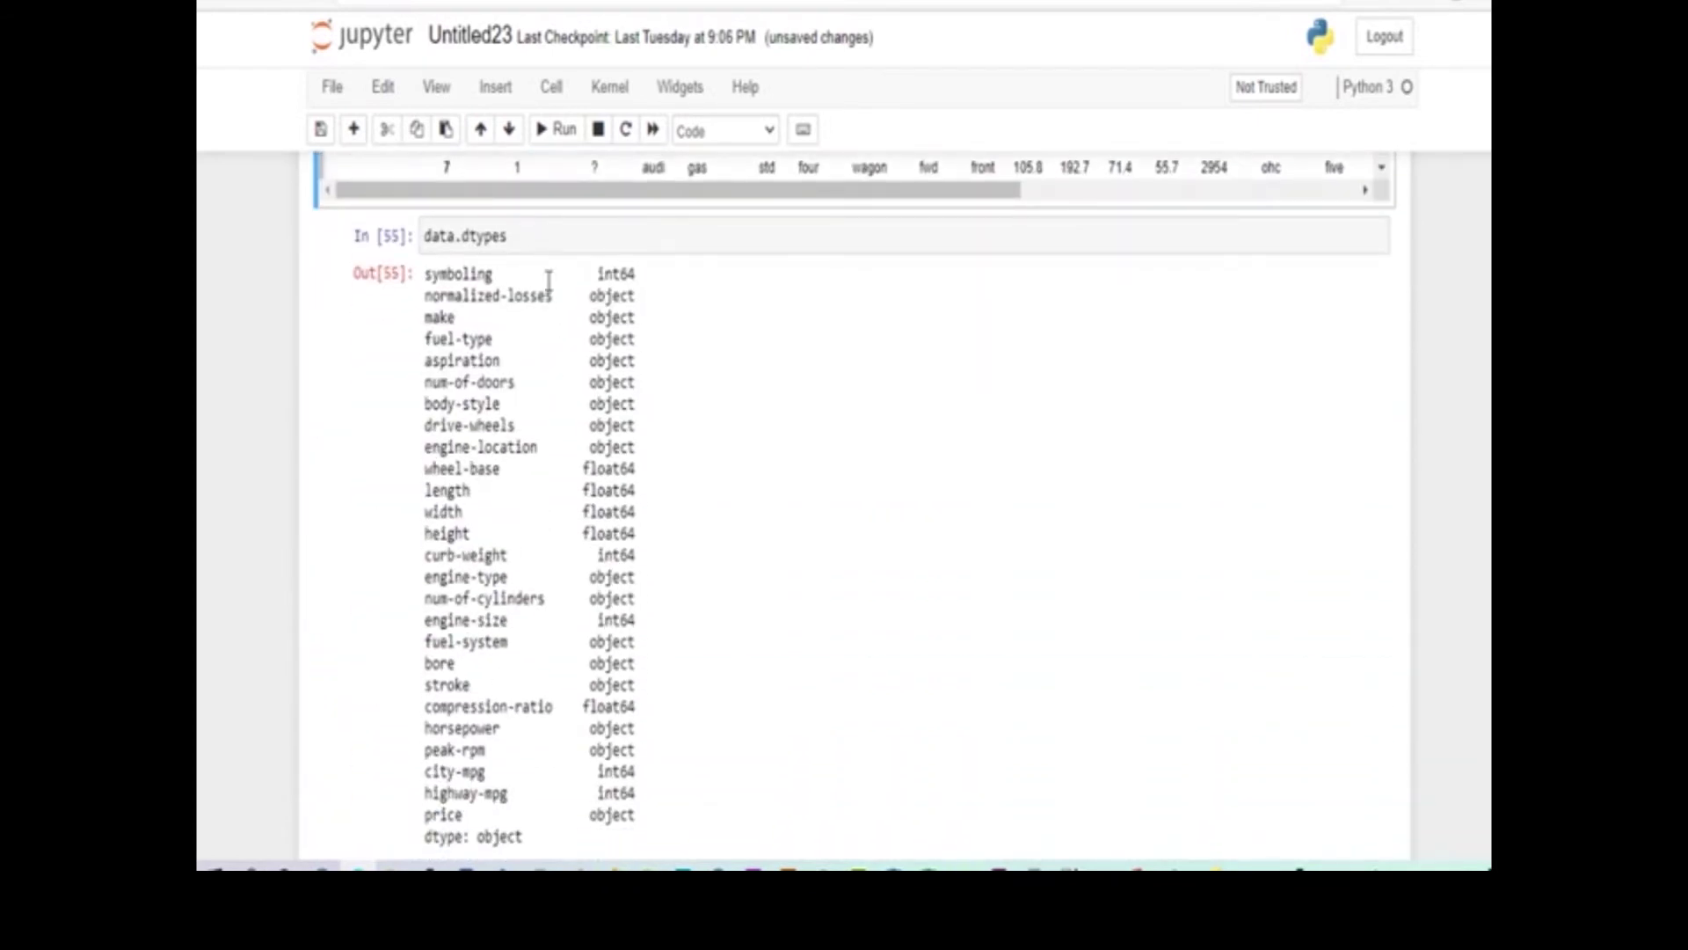
scroll(565, 445, "up", 3)
scroll(565, 444, "up", 3)
scroll(541, 438, "up", 3)
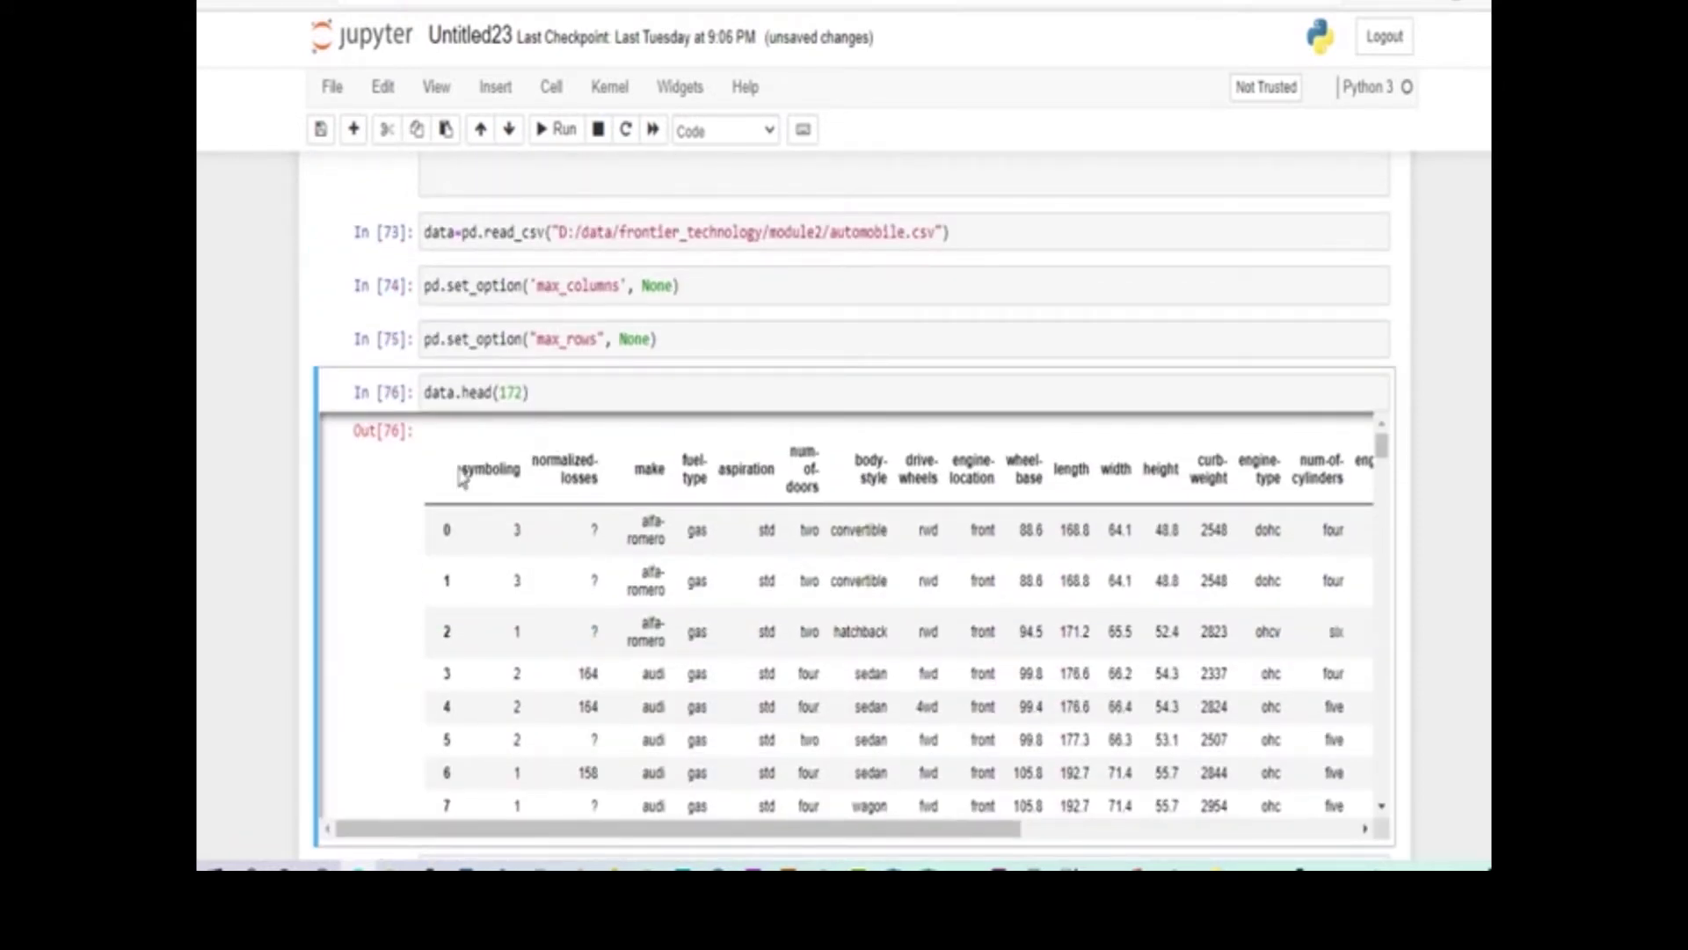
mouse_move(464, 471)
left_mouse_down()
mouse_move(693, 476)
mouse_move(772, 500)
left_mouse_up()
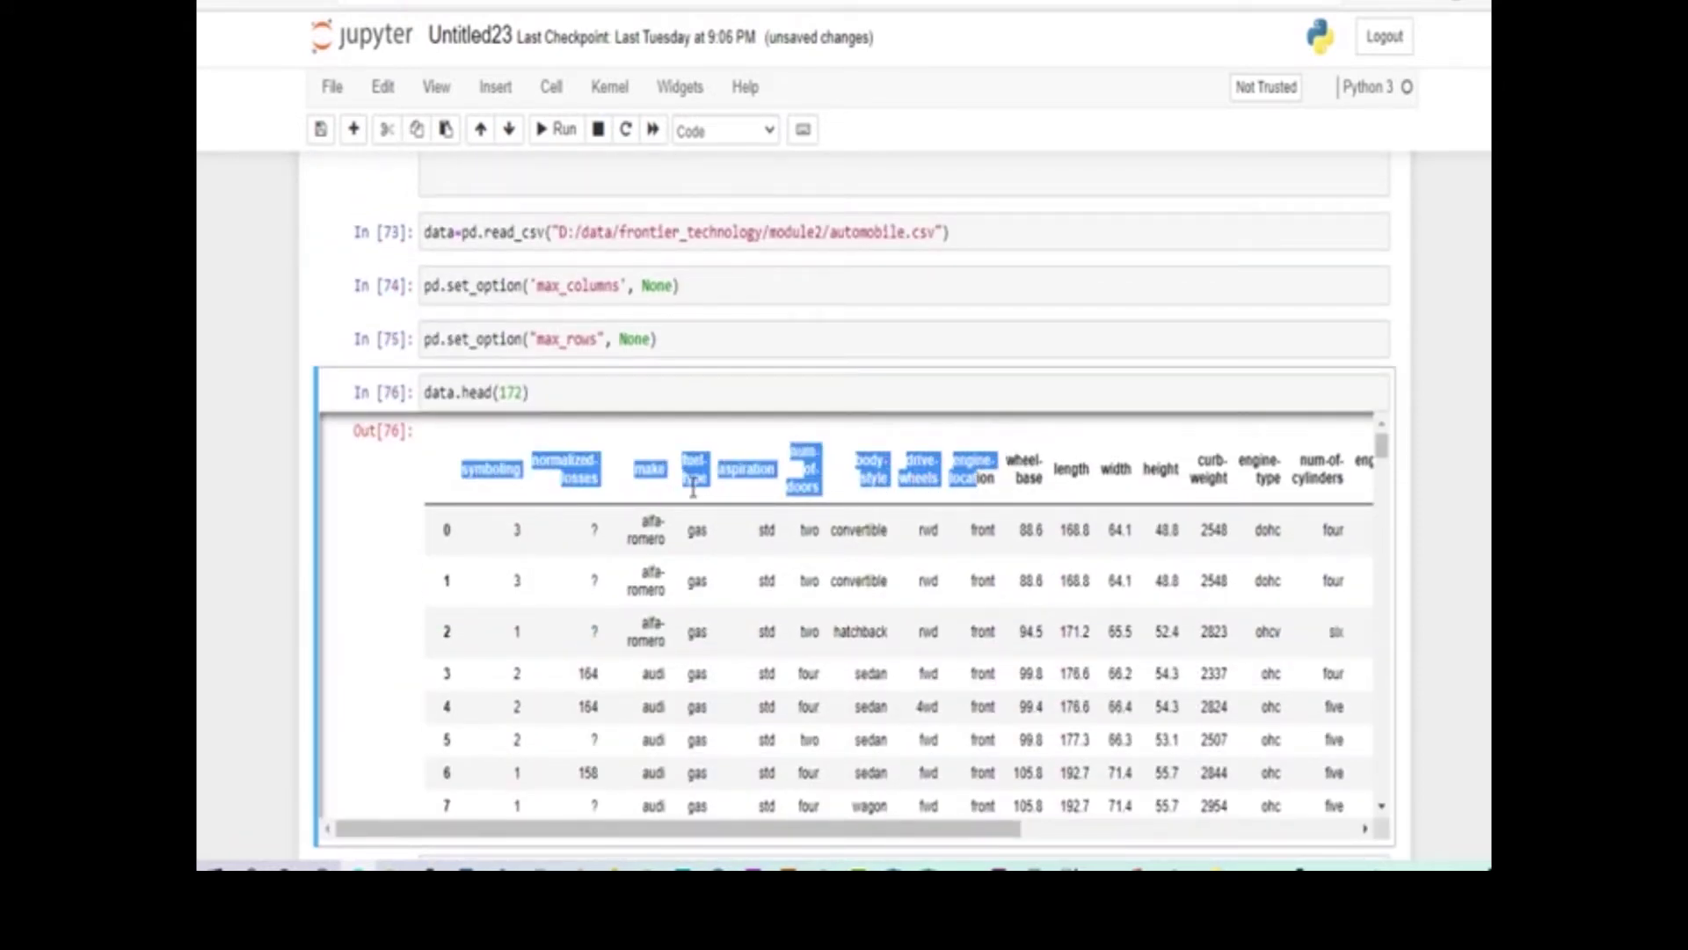
scroll(686, 488, "down", 2)
scroll(685, 488, "down", 2)
scroll(1280, 275, "down", 1)
scroll(911, 207, "down", 5)
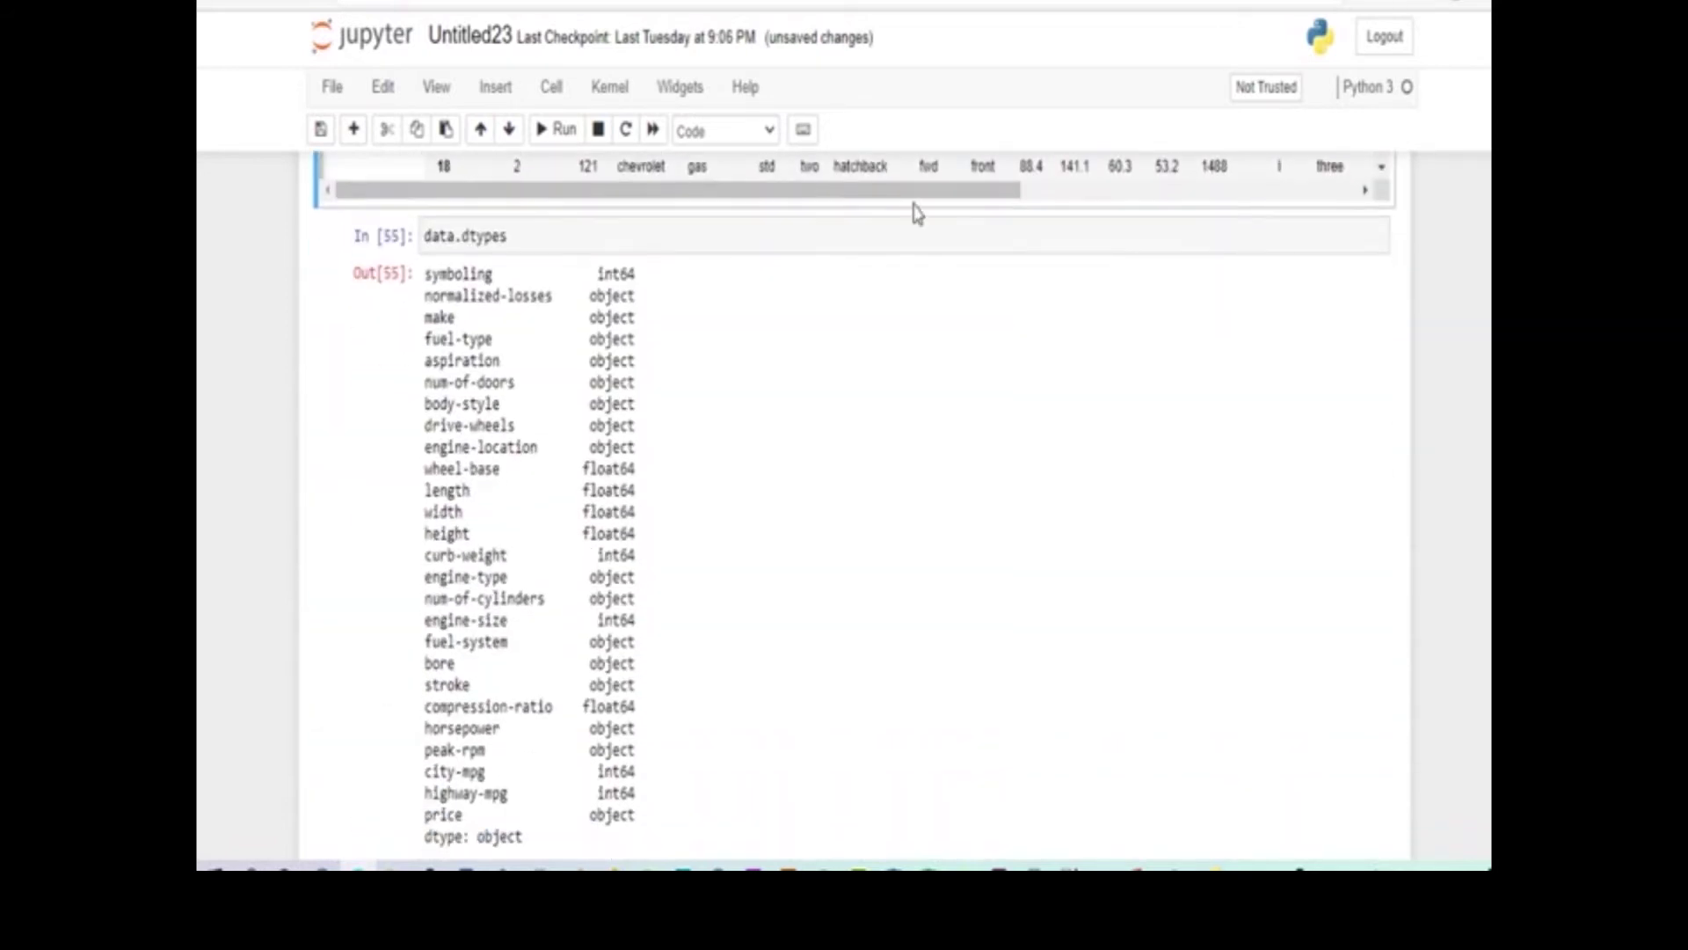
Re-run data.dtypes and highlight the dtypes from symboling through fuel-type
left_click(522, 246)
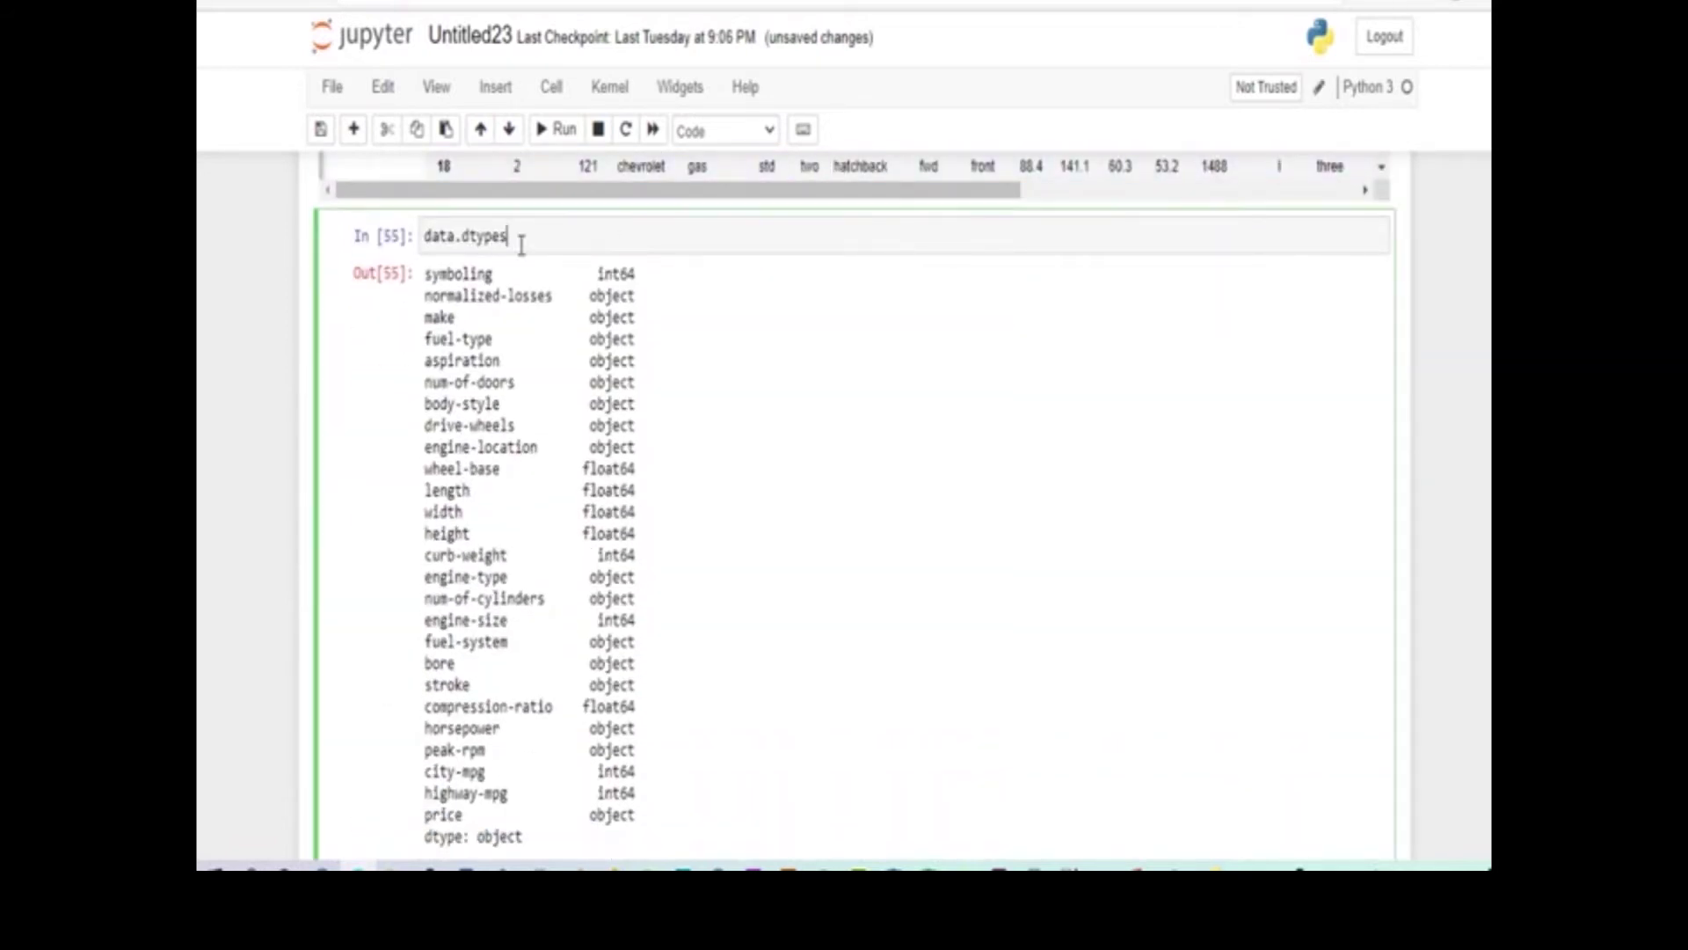
left_click(567, 133)
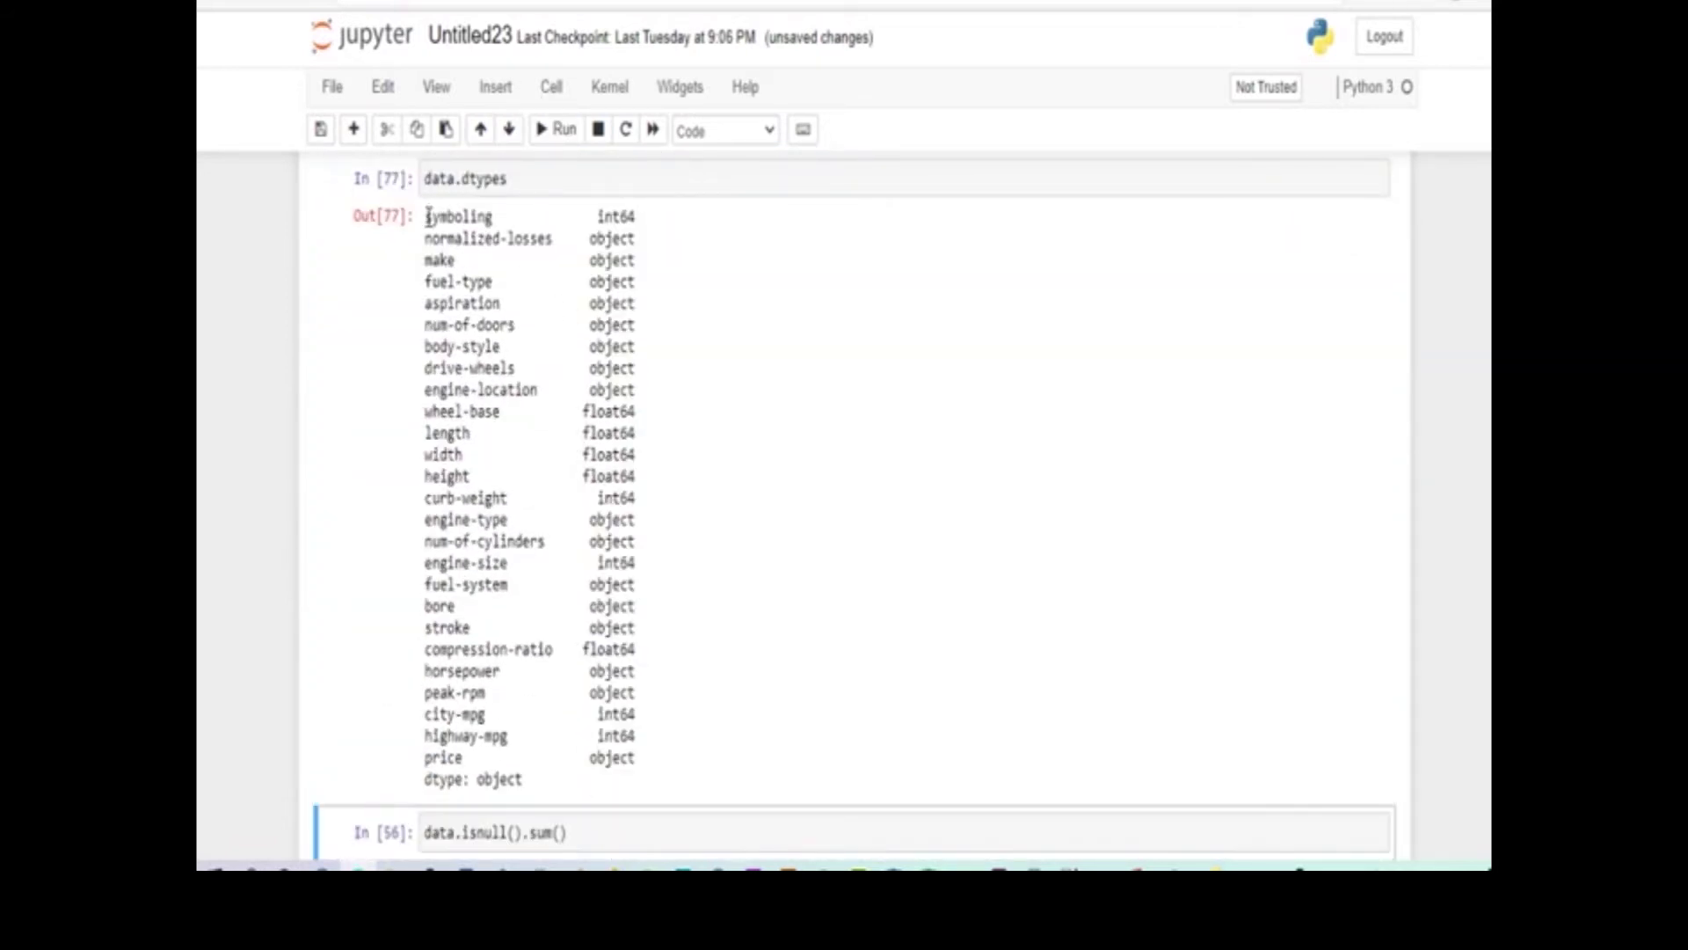
left_click_drag(426, 225, 647, 778)
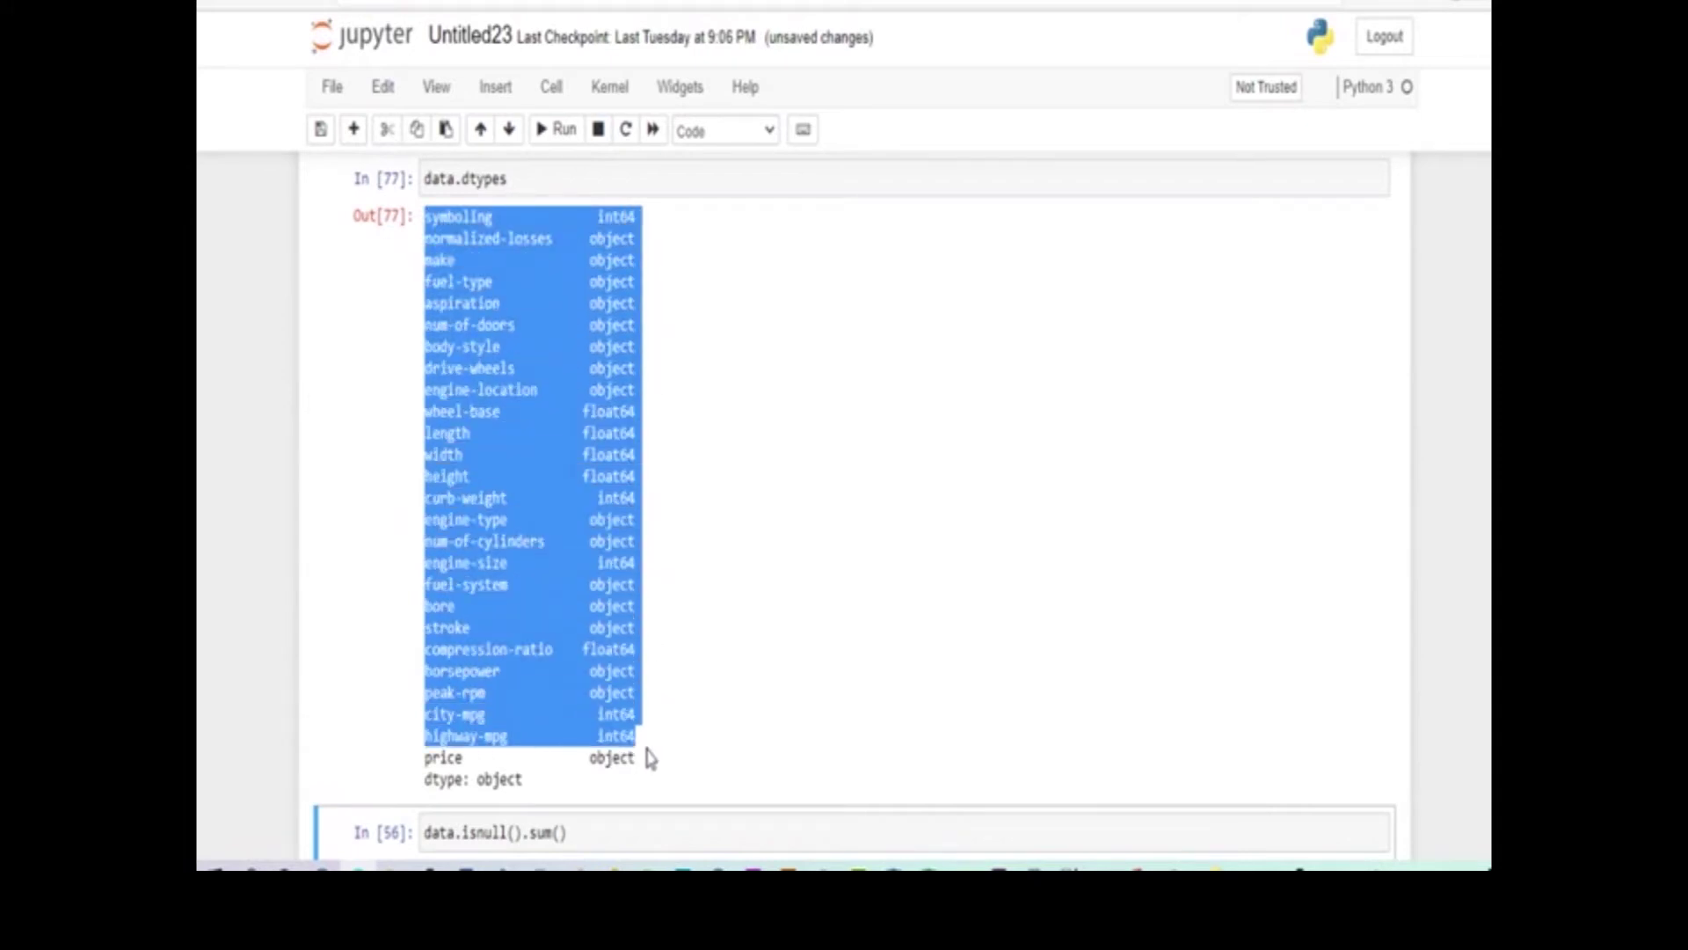
left_click_drag(646, 779, 641, 282)
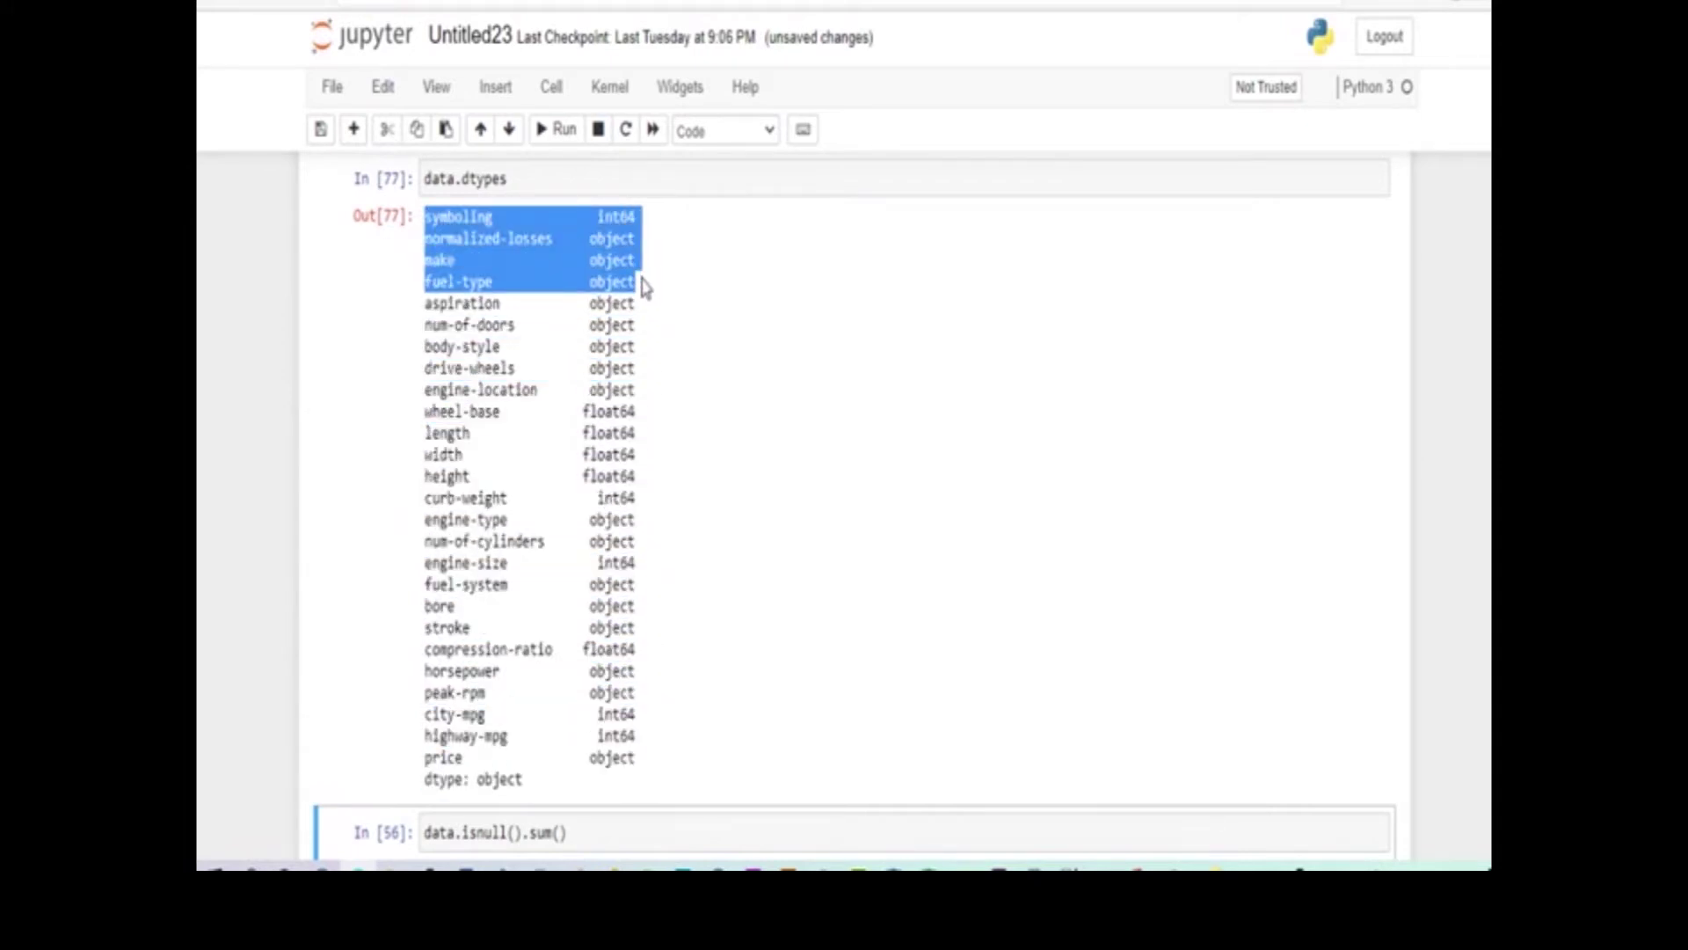
Rerun data.isnull().sum(), confirming 0 missing values in every automobile column
left_click(643, 429)
scroll(626, 357, "down", 1)
scroll(623, 352, "down", 5)
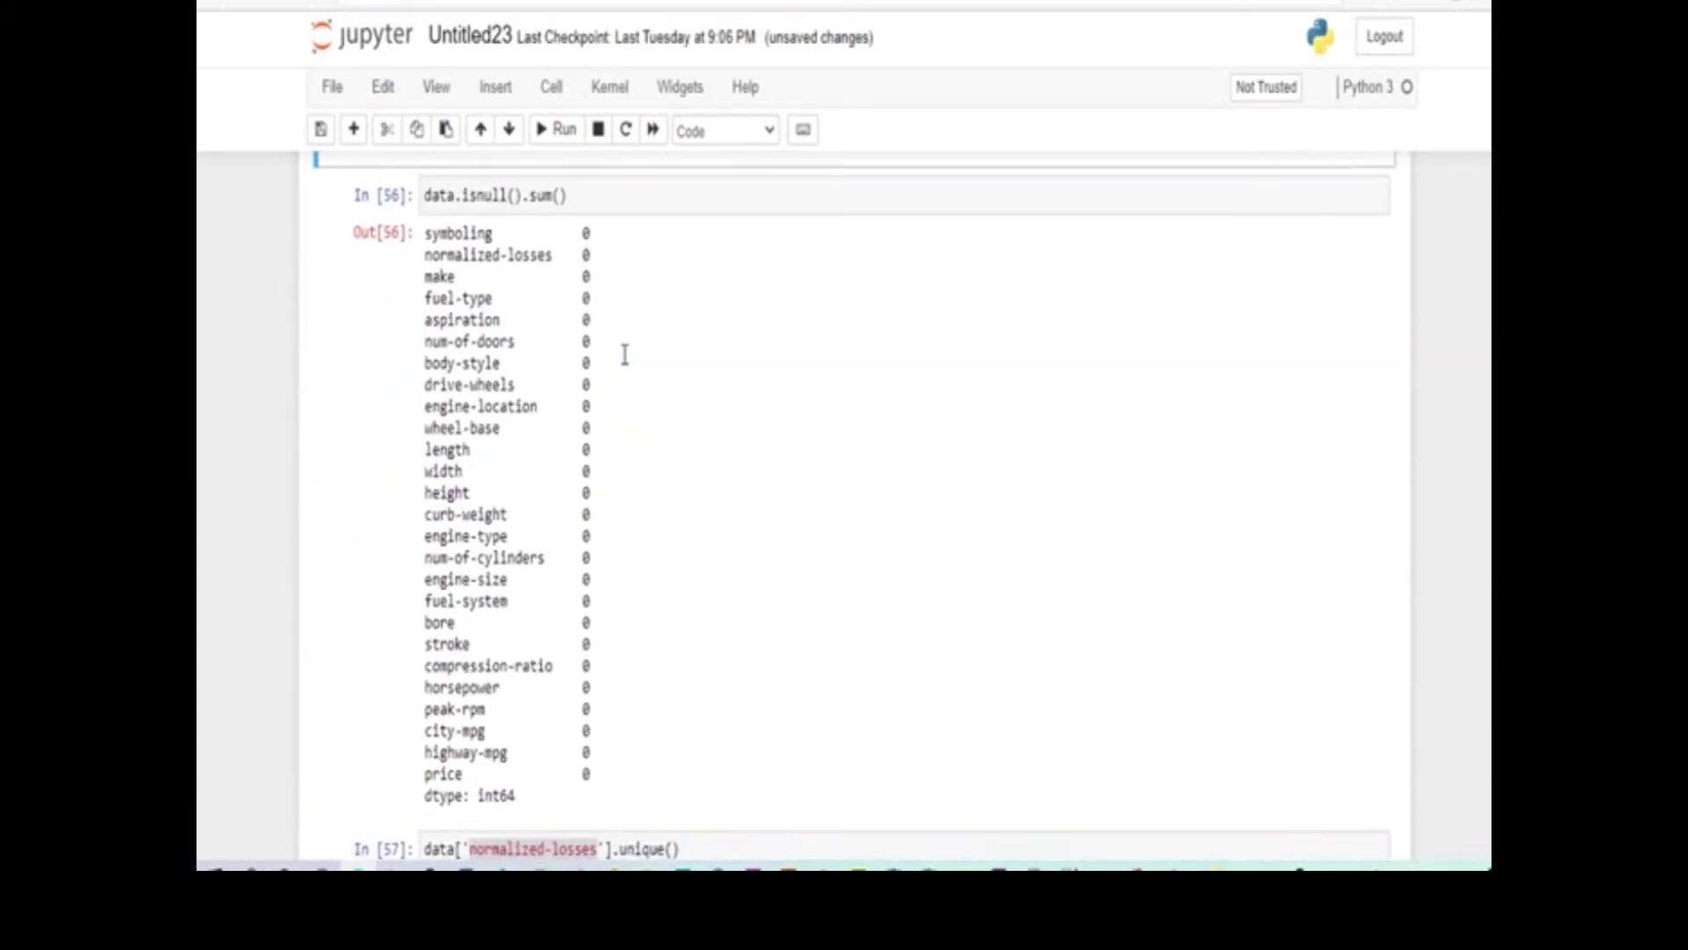
scroll(626, 365, "up", 2)
left_click(582, 410)
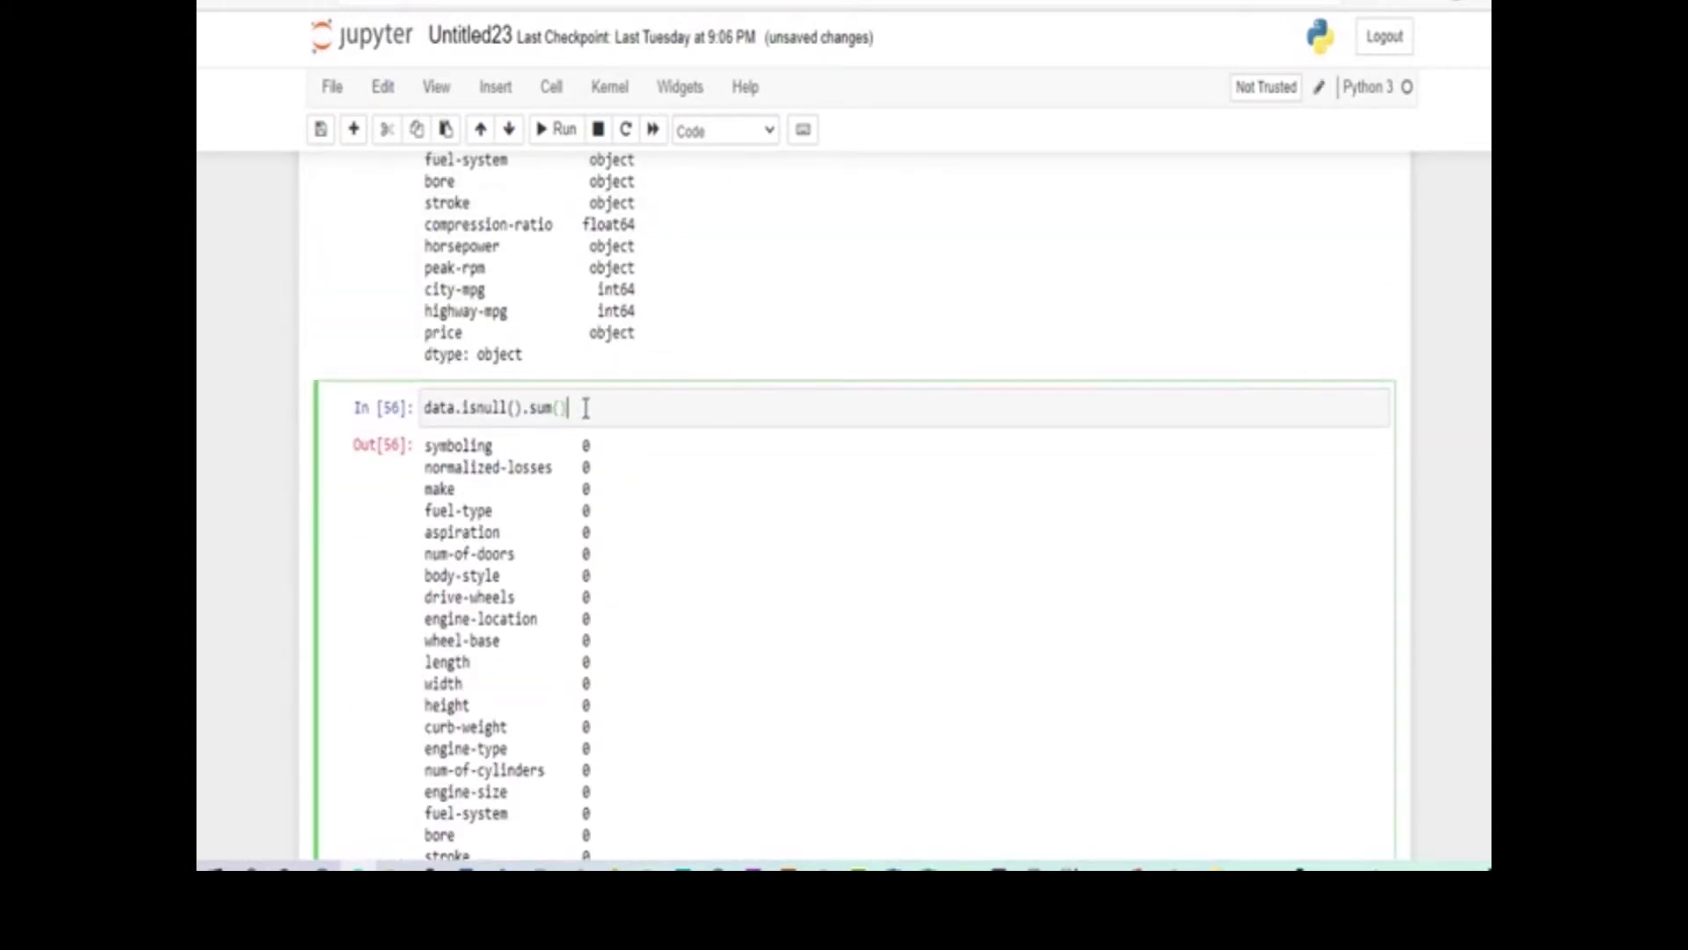
left_click(563, 142)
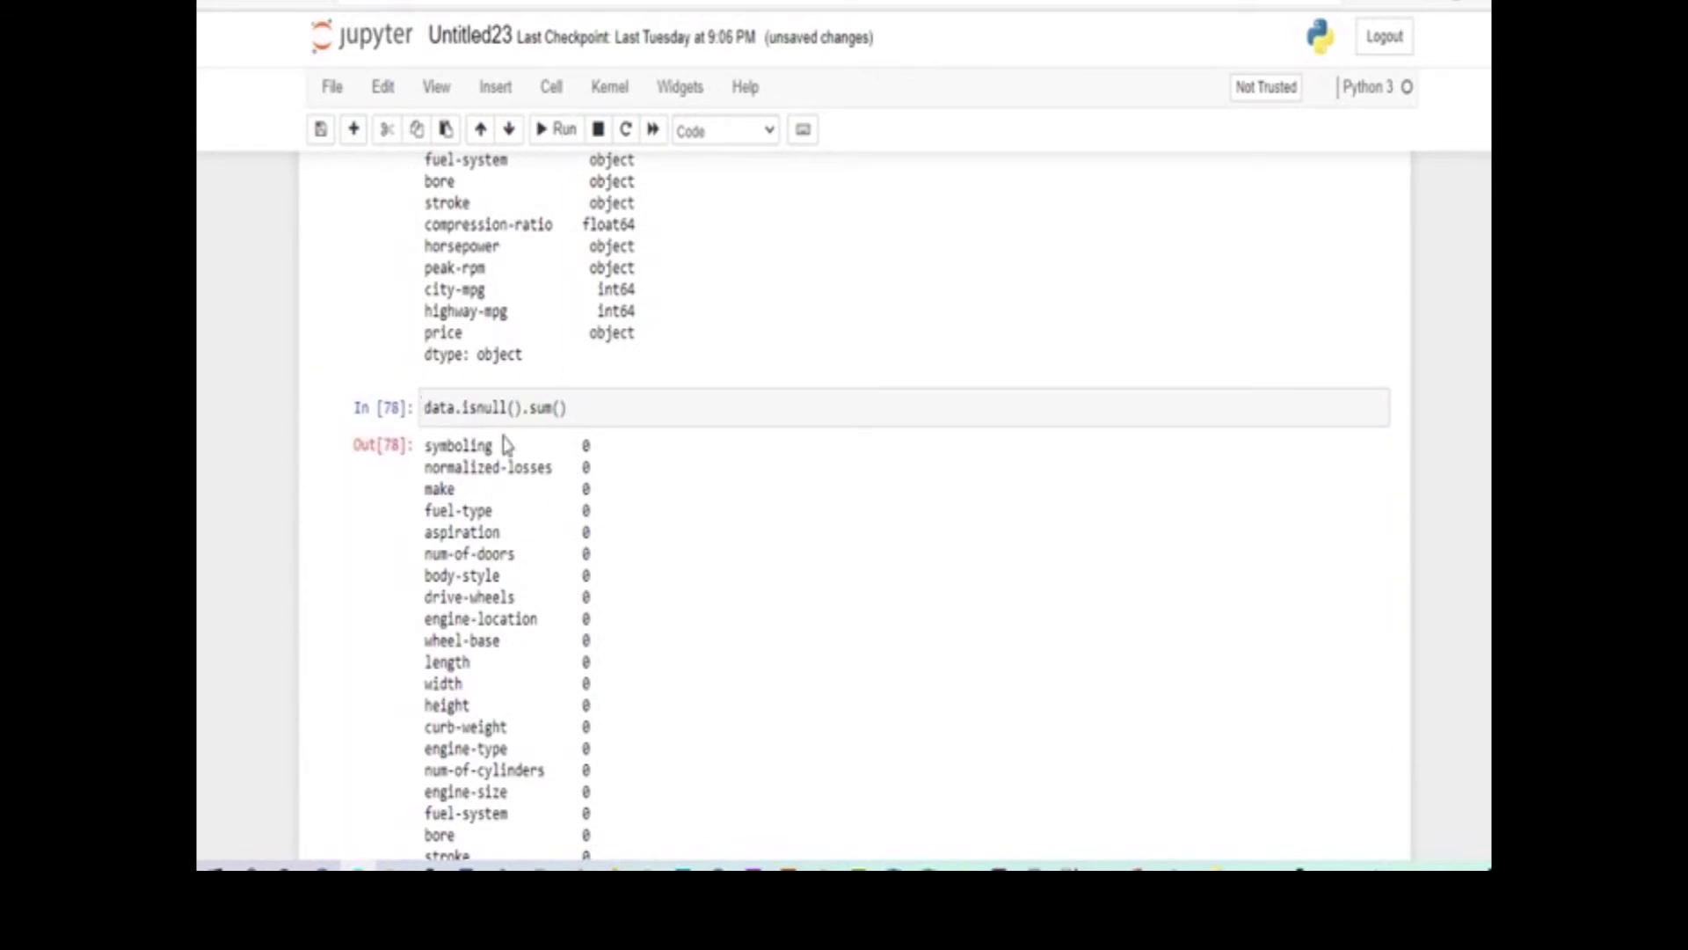
left_click_drag(522, 413, 580, 408)
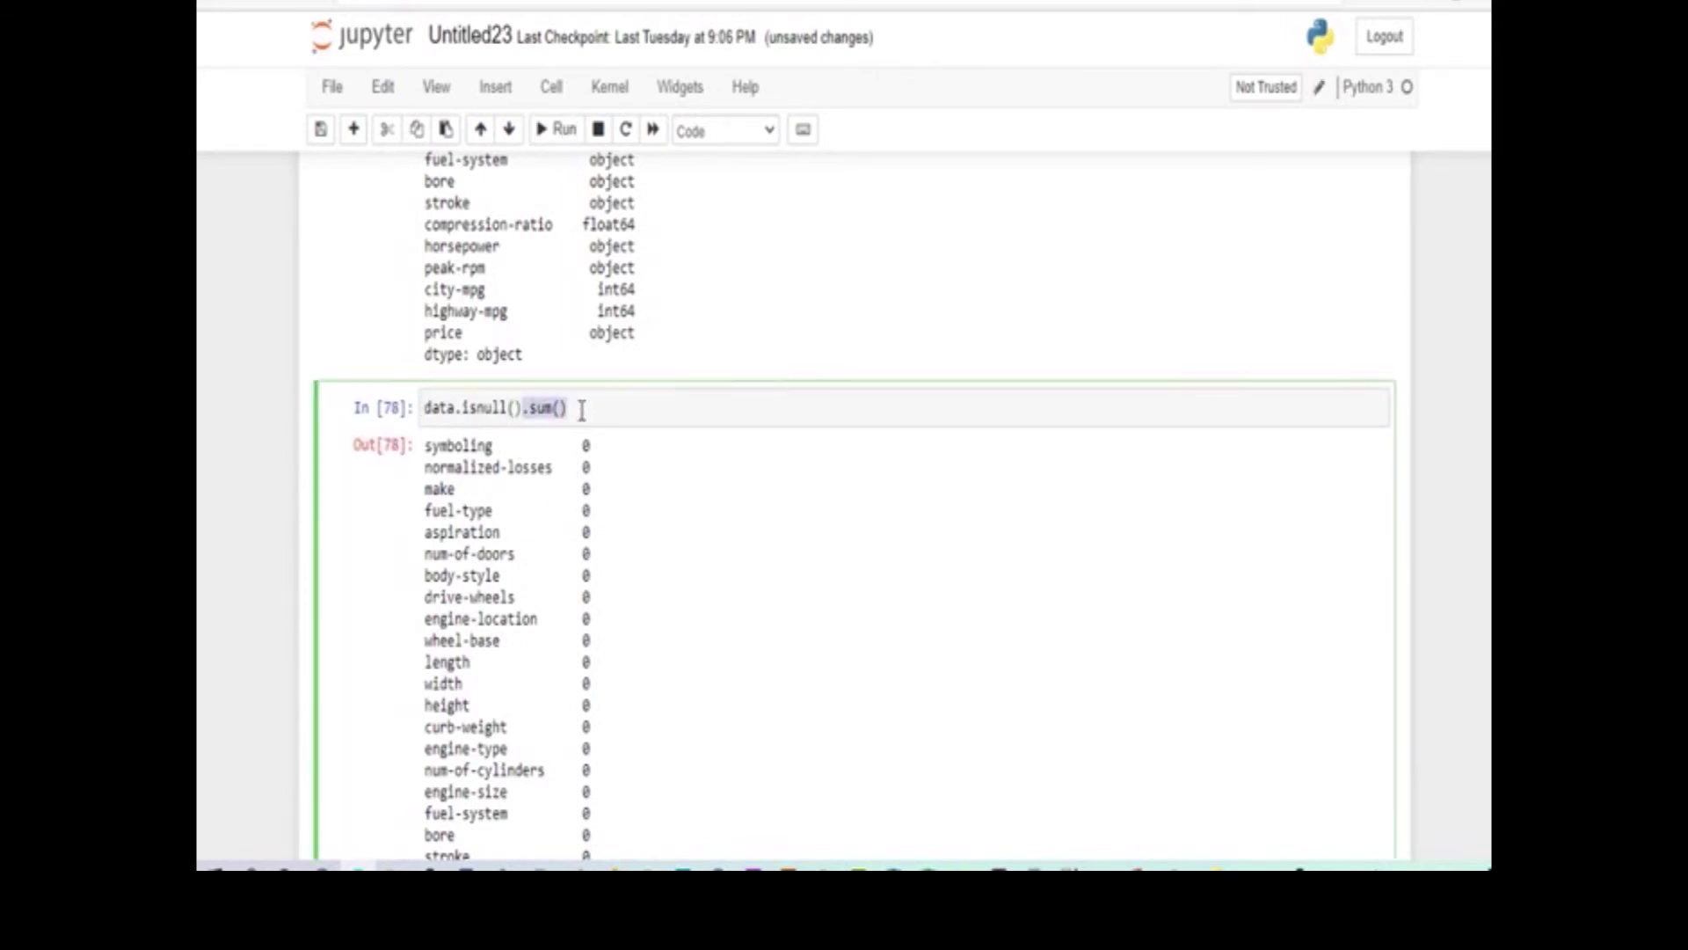
left_click(602, 409)
scroll(625, 471, "down", 3)
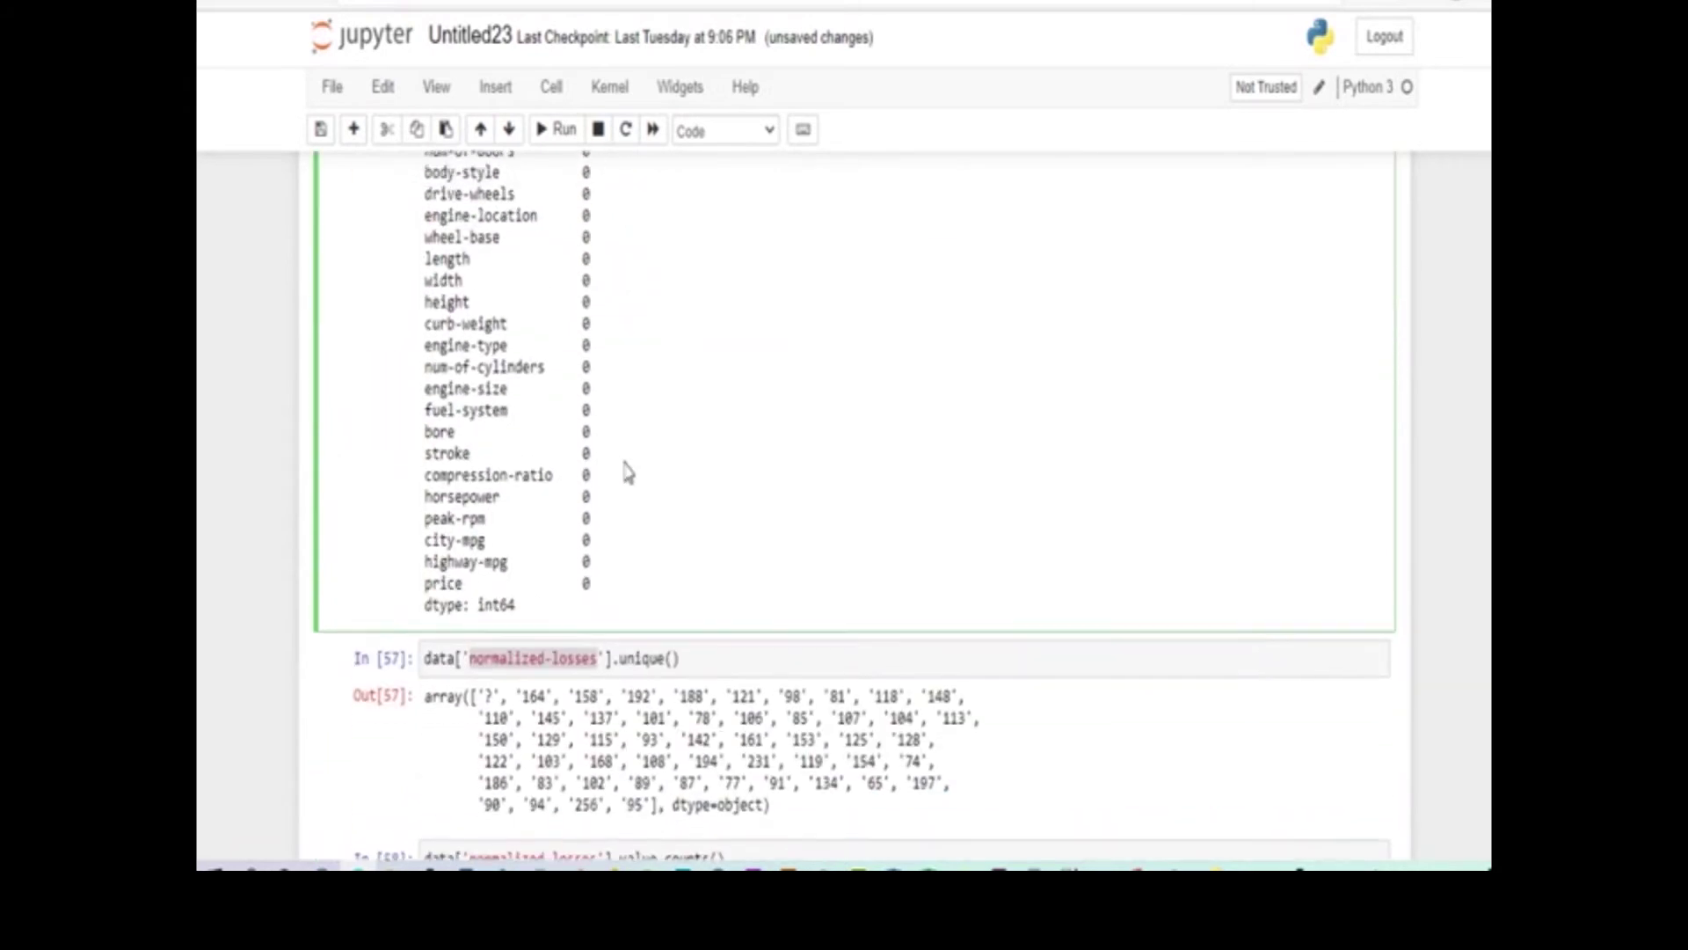
scroll(625, 471, "up", 3)
scroll(584, 441, "down", 2)
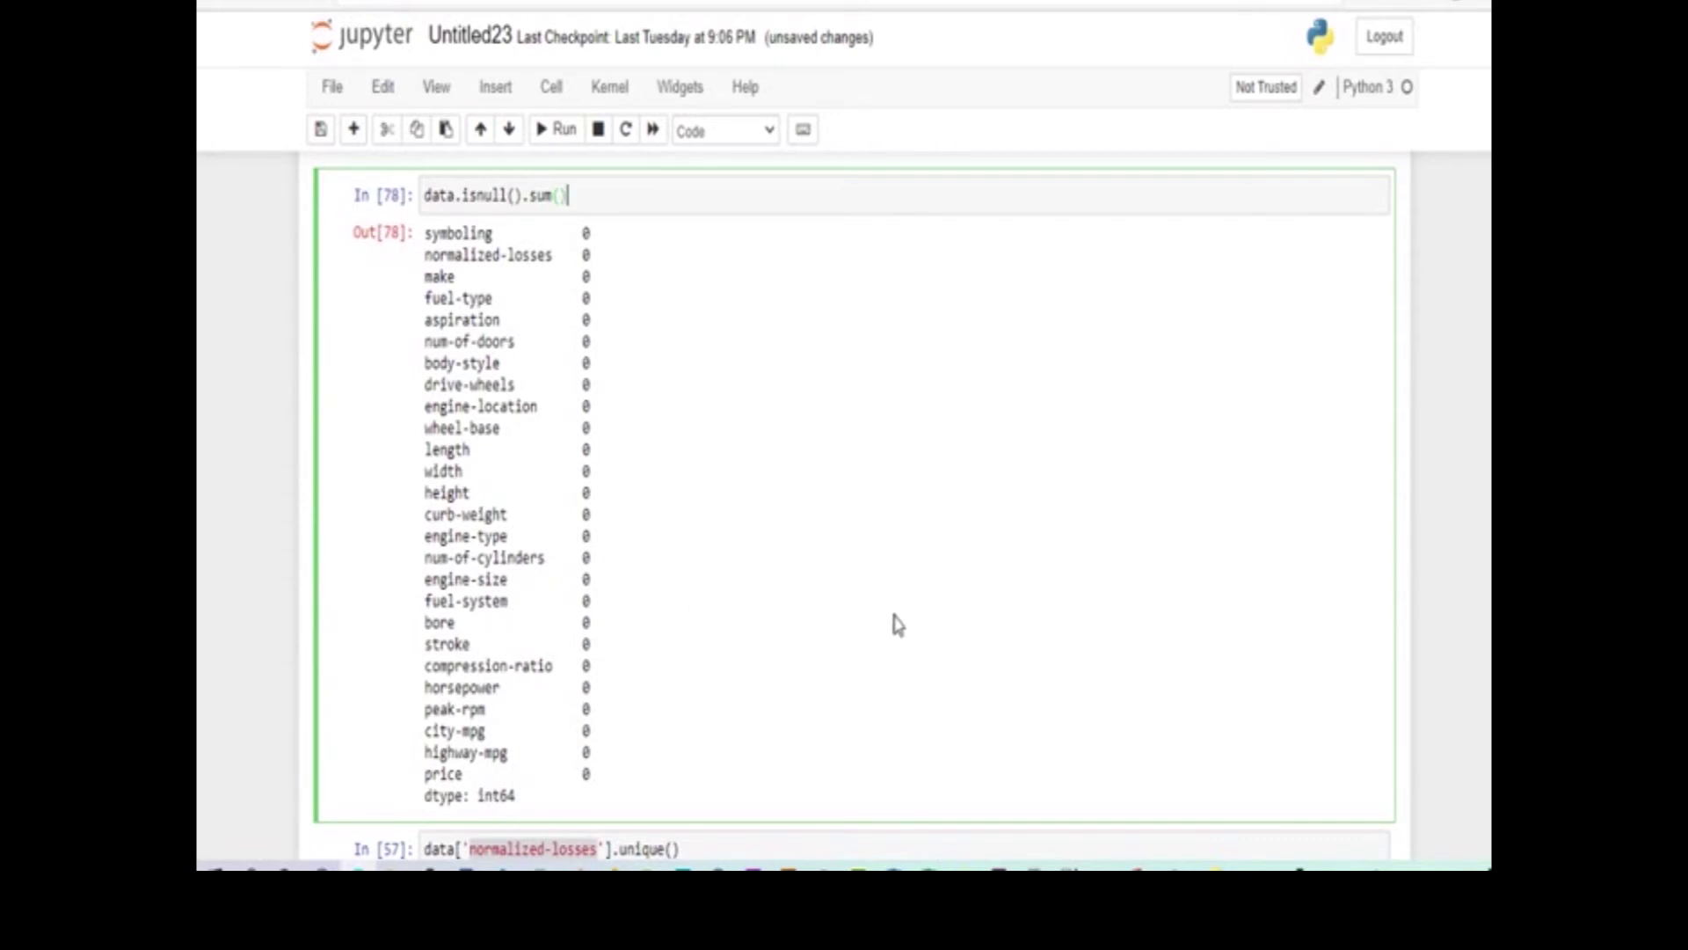
scroll(748, 488, "down", 3)
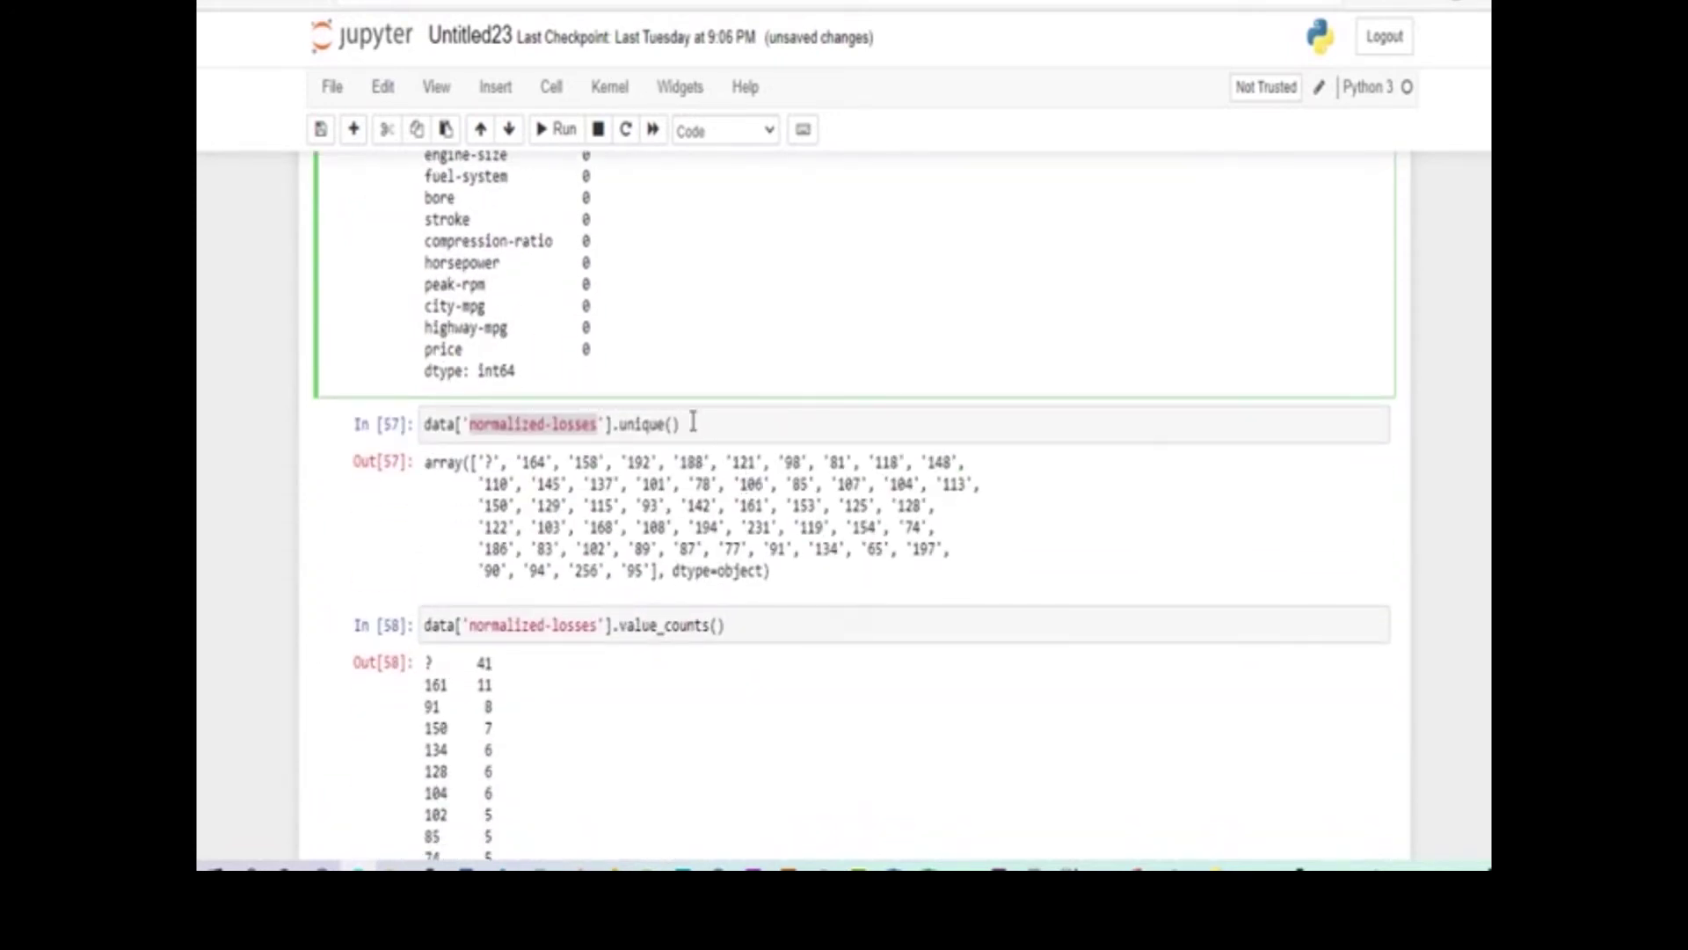
left_click(692, 422)
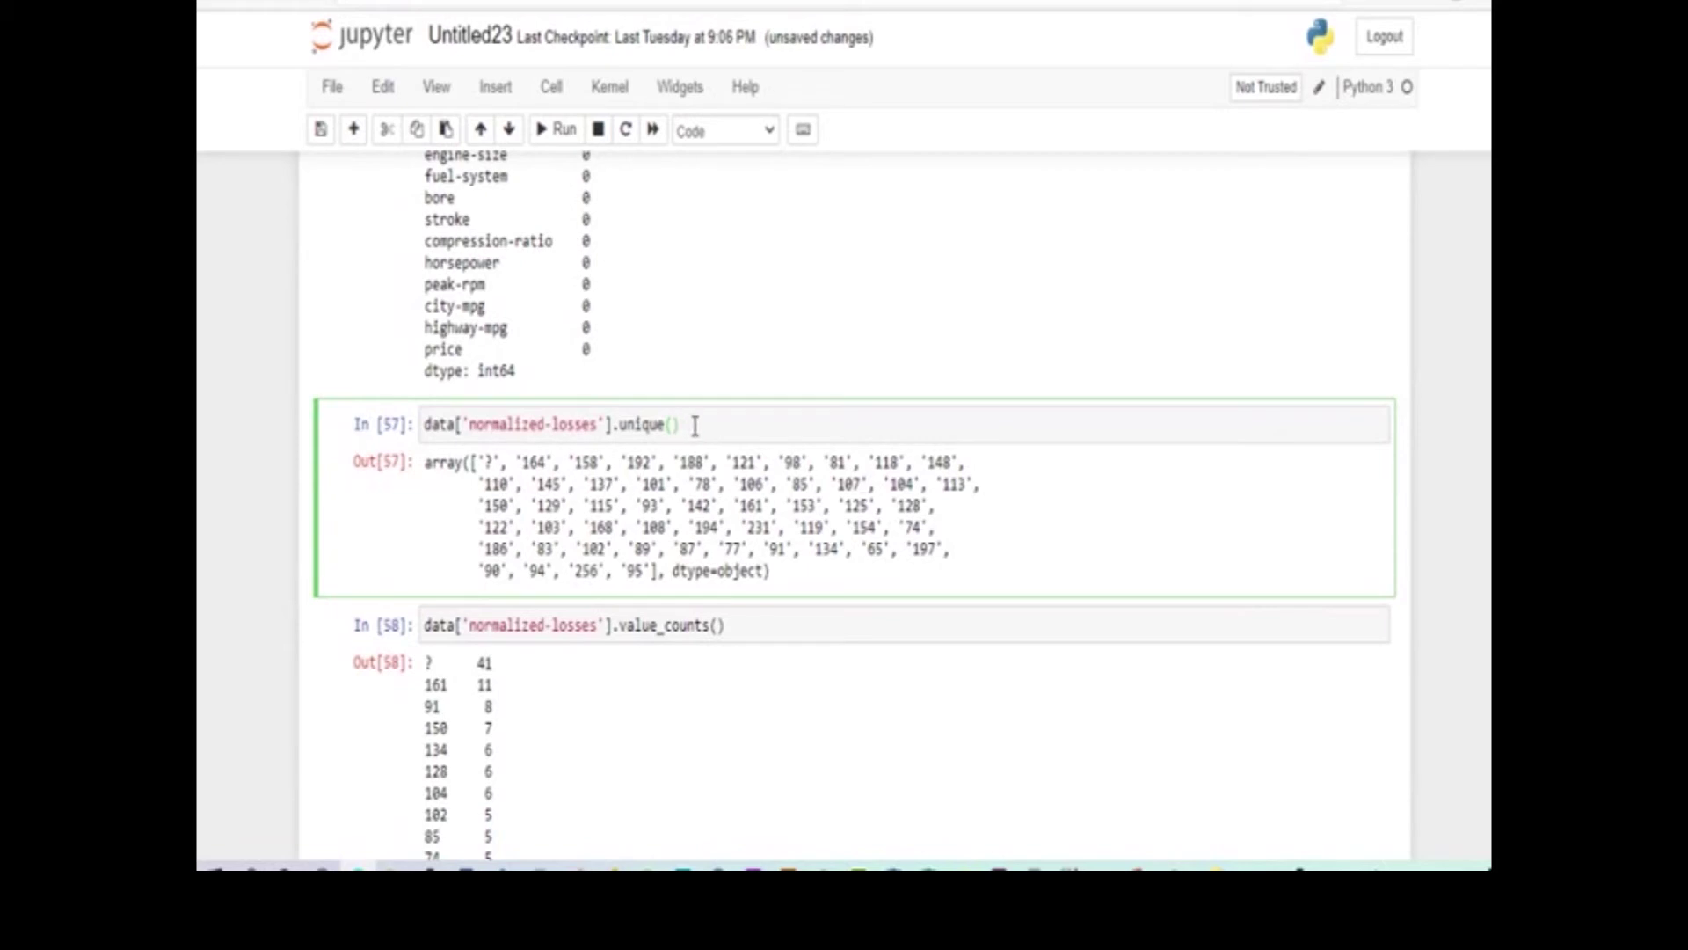
left_click_drag(693, 424, 420, 426)
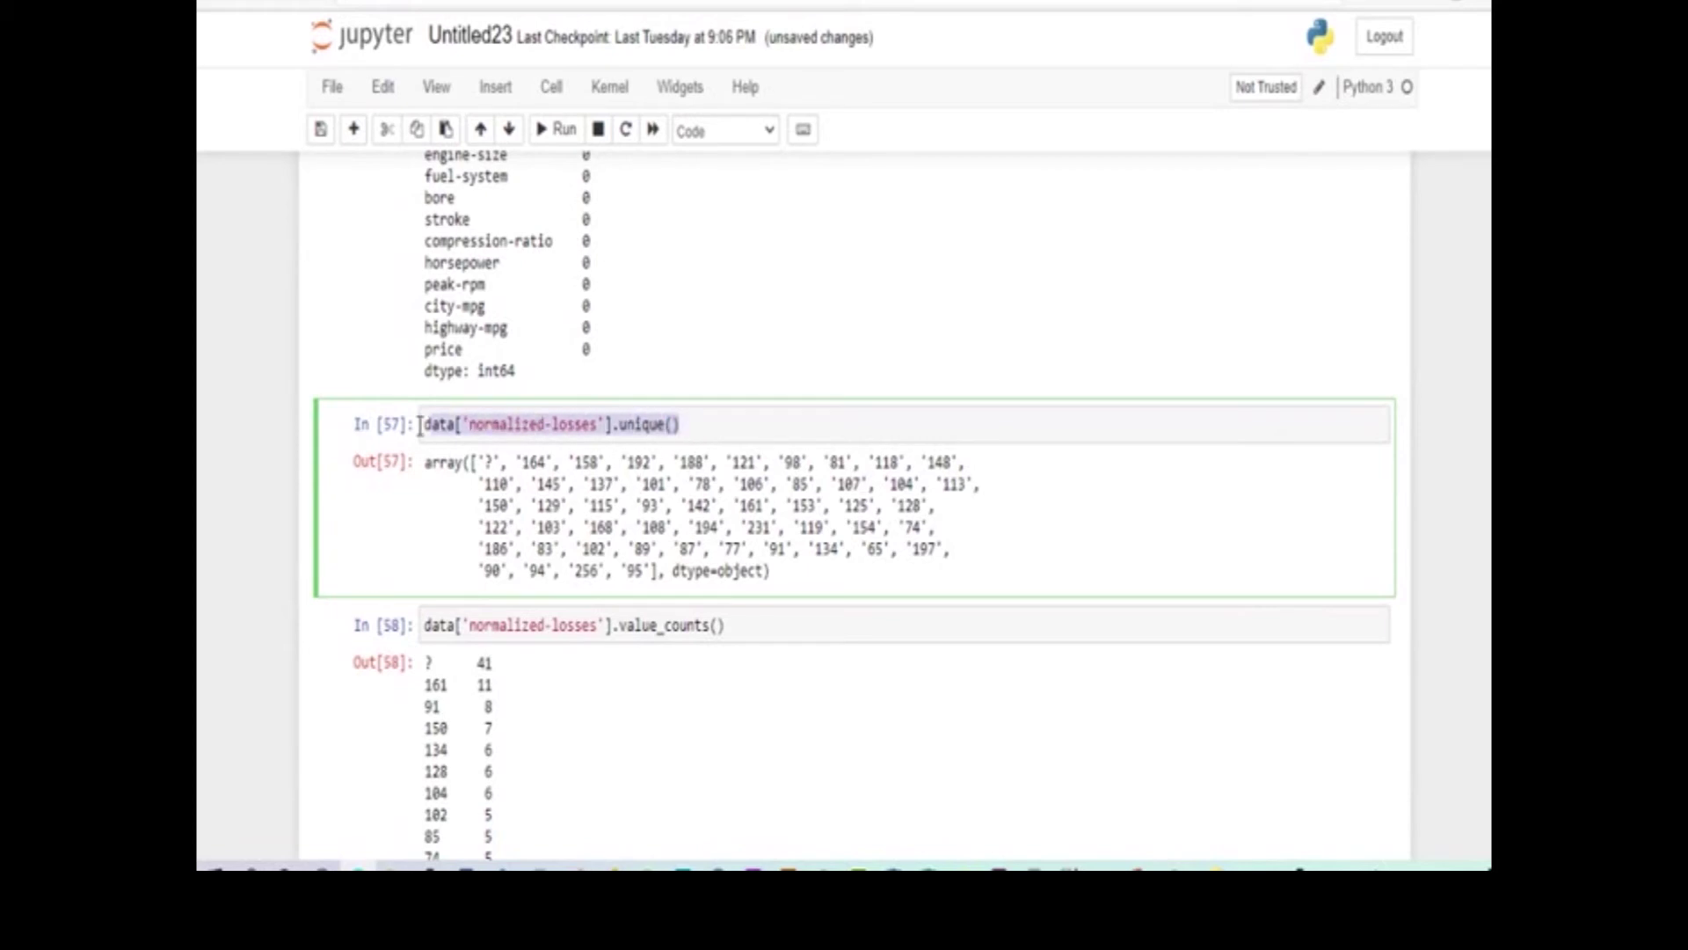
left_click(706, 424)
left_click_drag(746, 425, 415, 426)
left_click(543, 424)
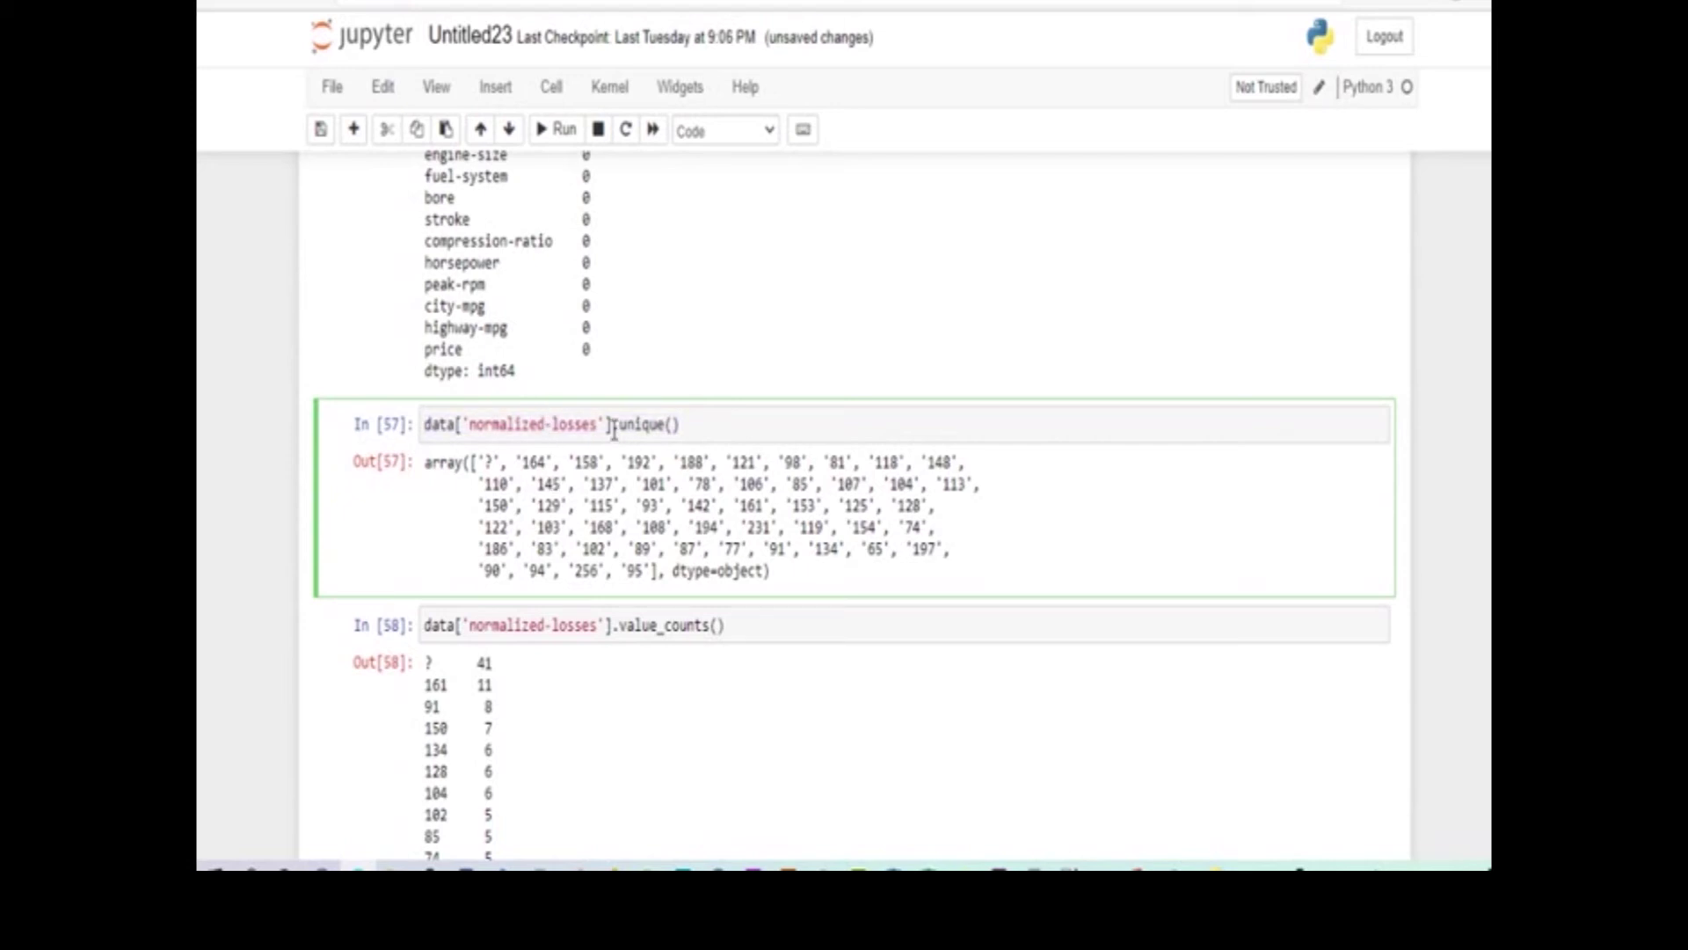
left_click_drag(599, 424, 469, 424)
scroll(711, 521, "up", 5)
scroll(710, 521, "up", 5)
scroll(710, 529, "down", 5)
scroll(711, 528, "down", 1)
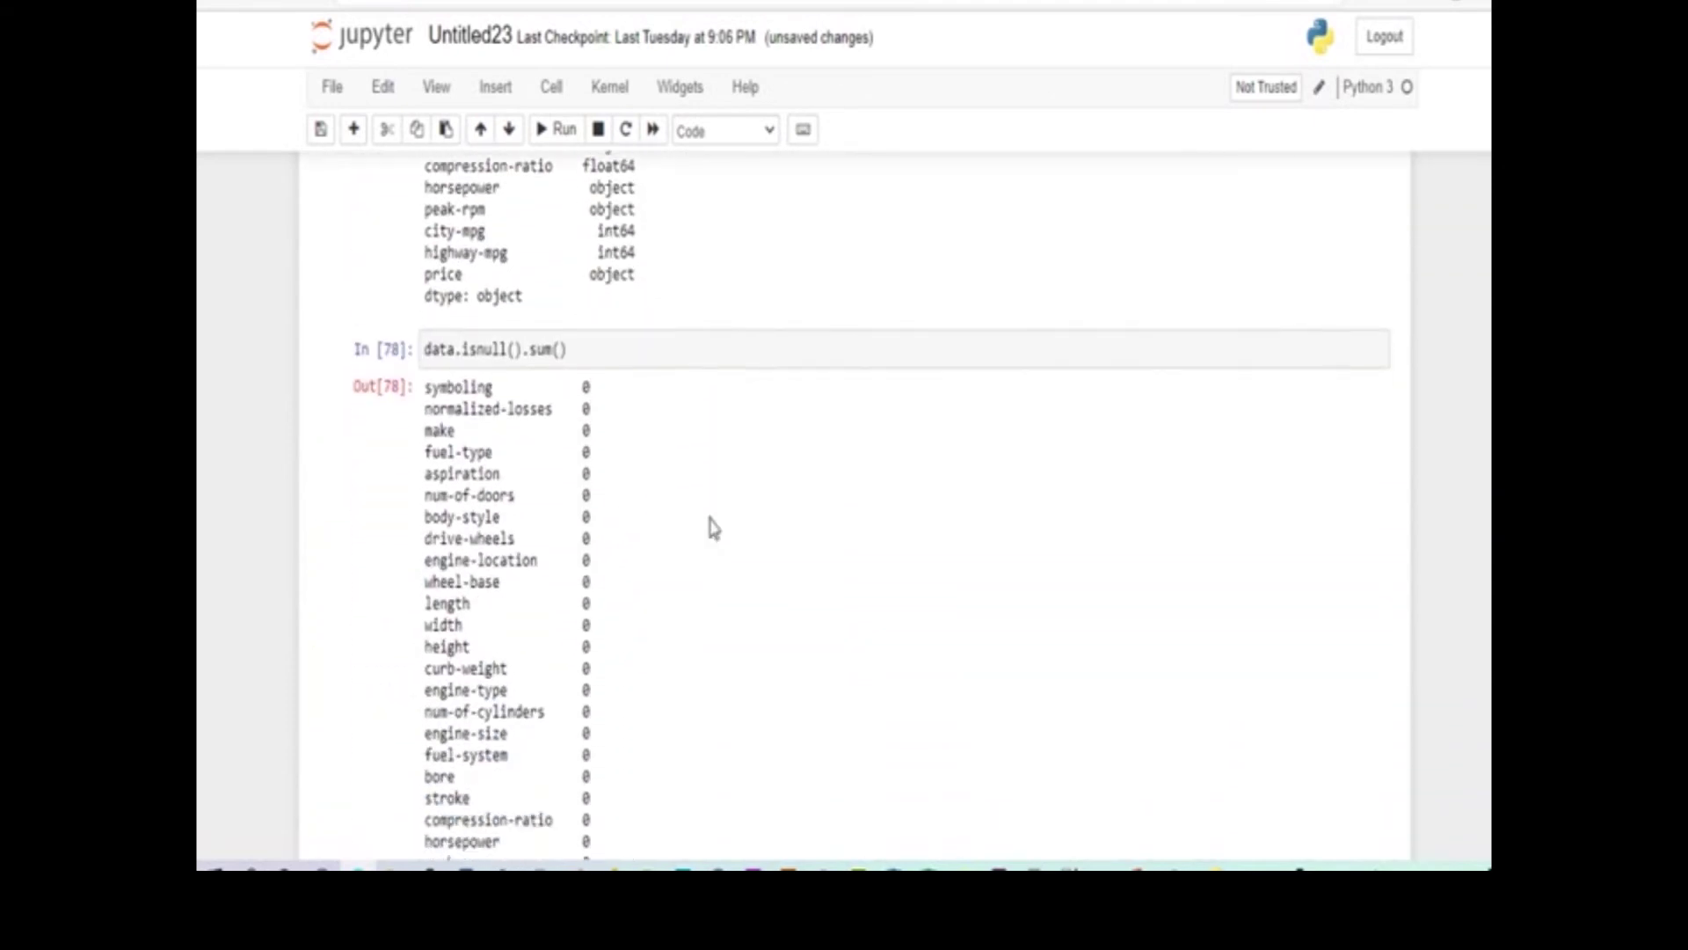
scroll(710, 529, "down", 3)
scroll(710, 528, "up", 2)
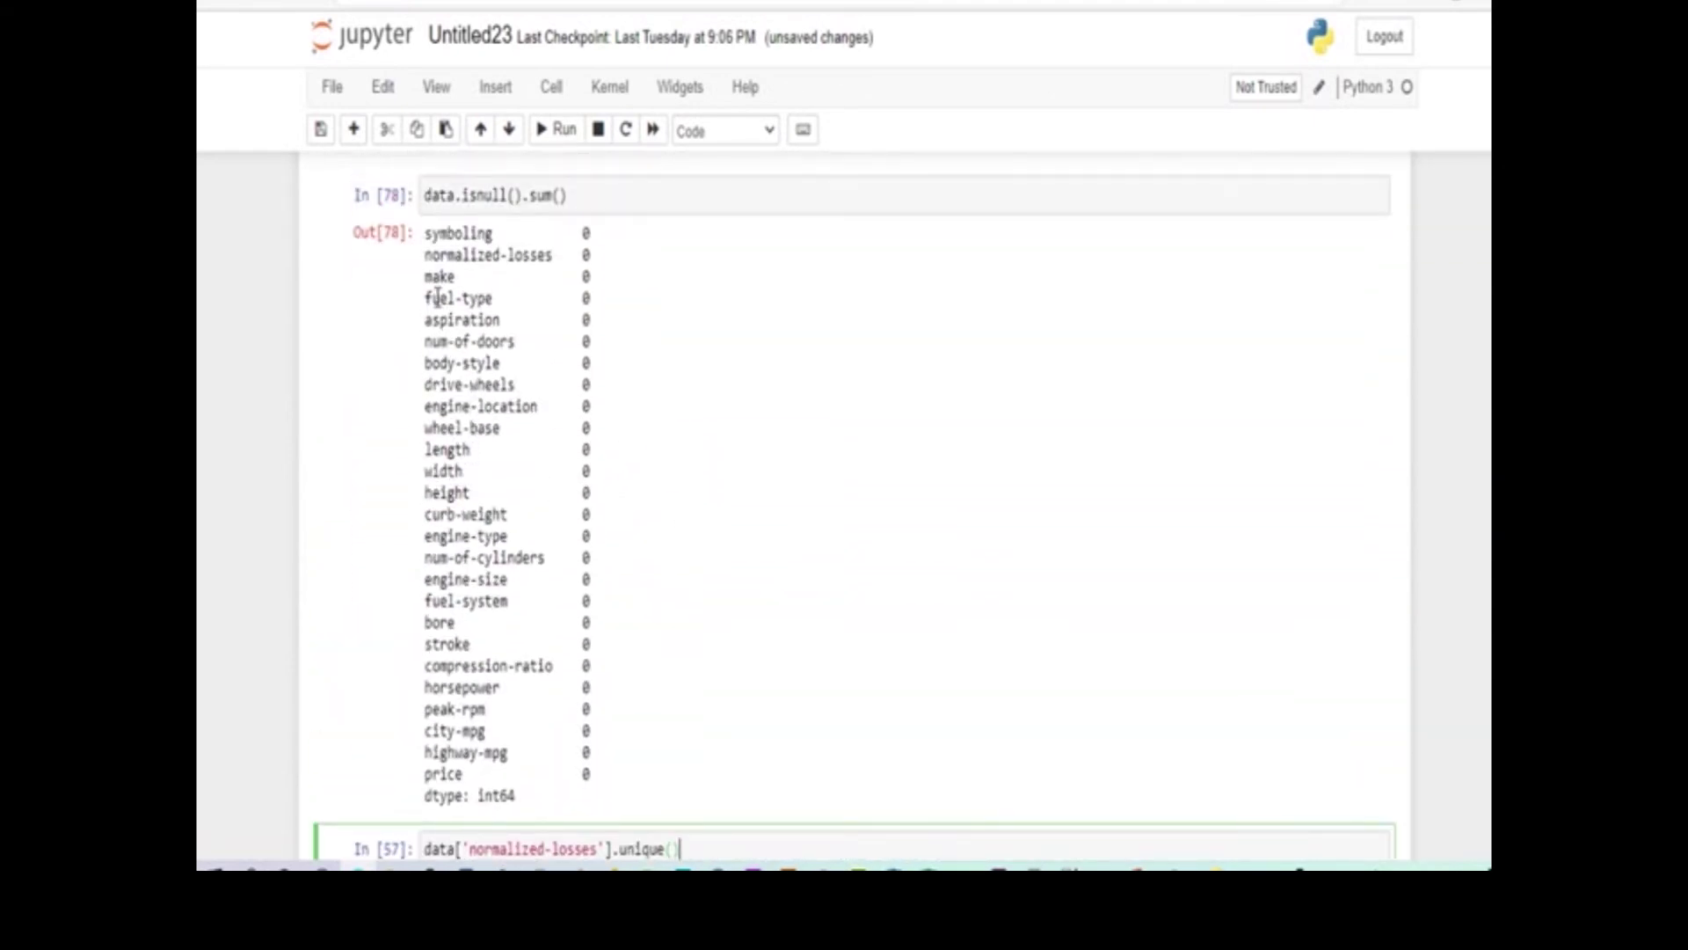
left_click_drag(424, 300, 499, 301)
key("ctrl+c")
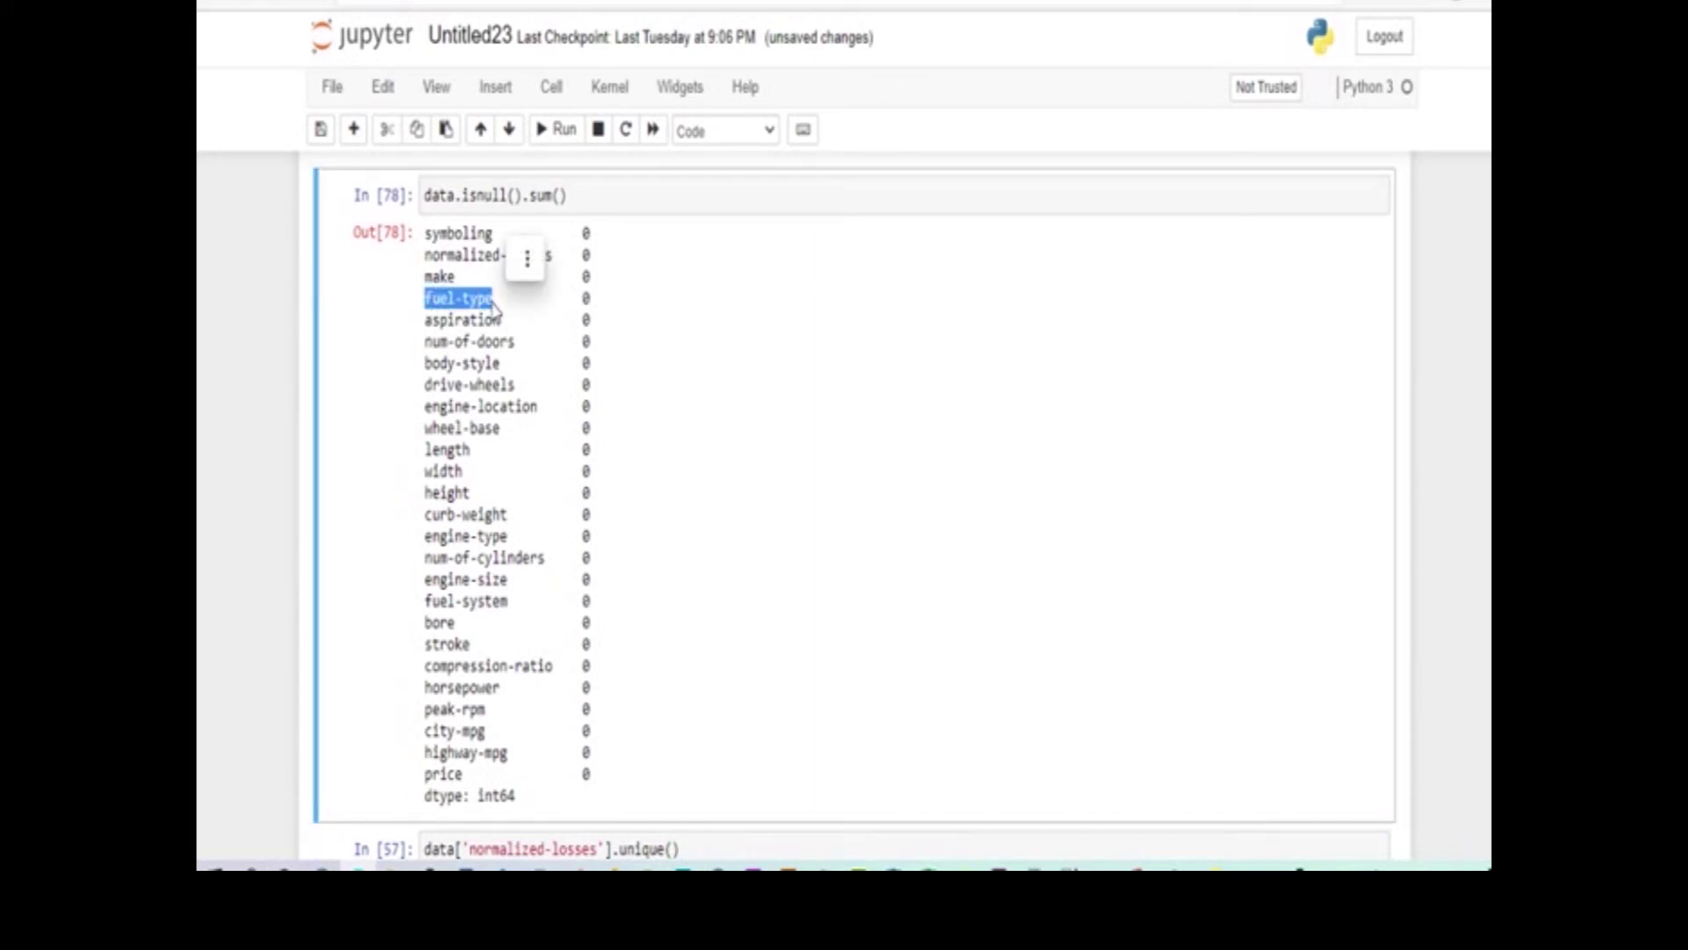
scroll(547, 458, "down", 3)
scroll(548, 459, "down", 1)
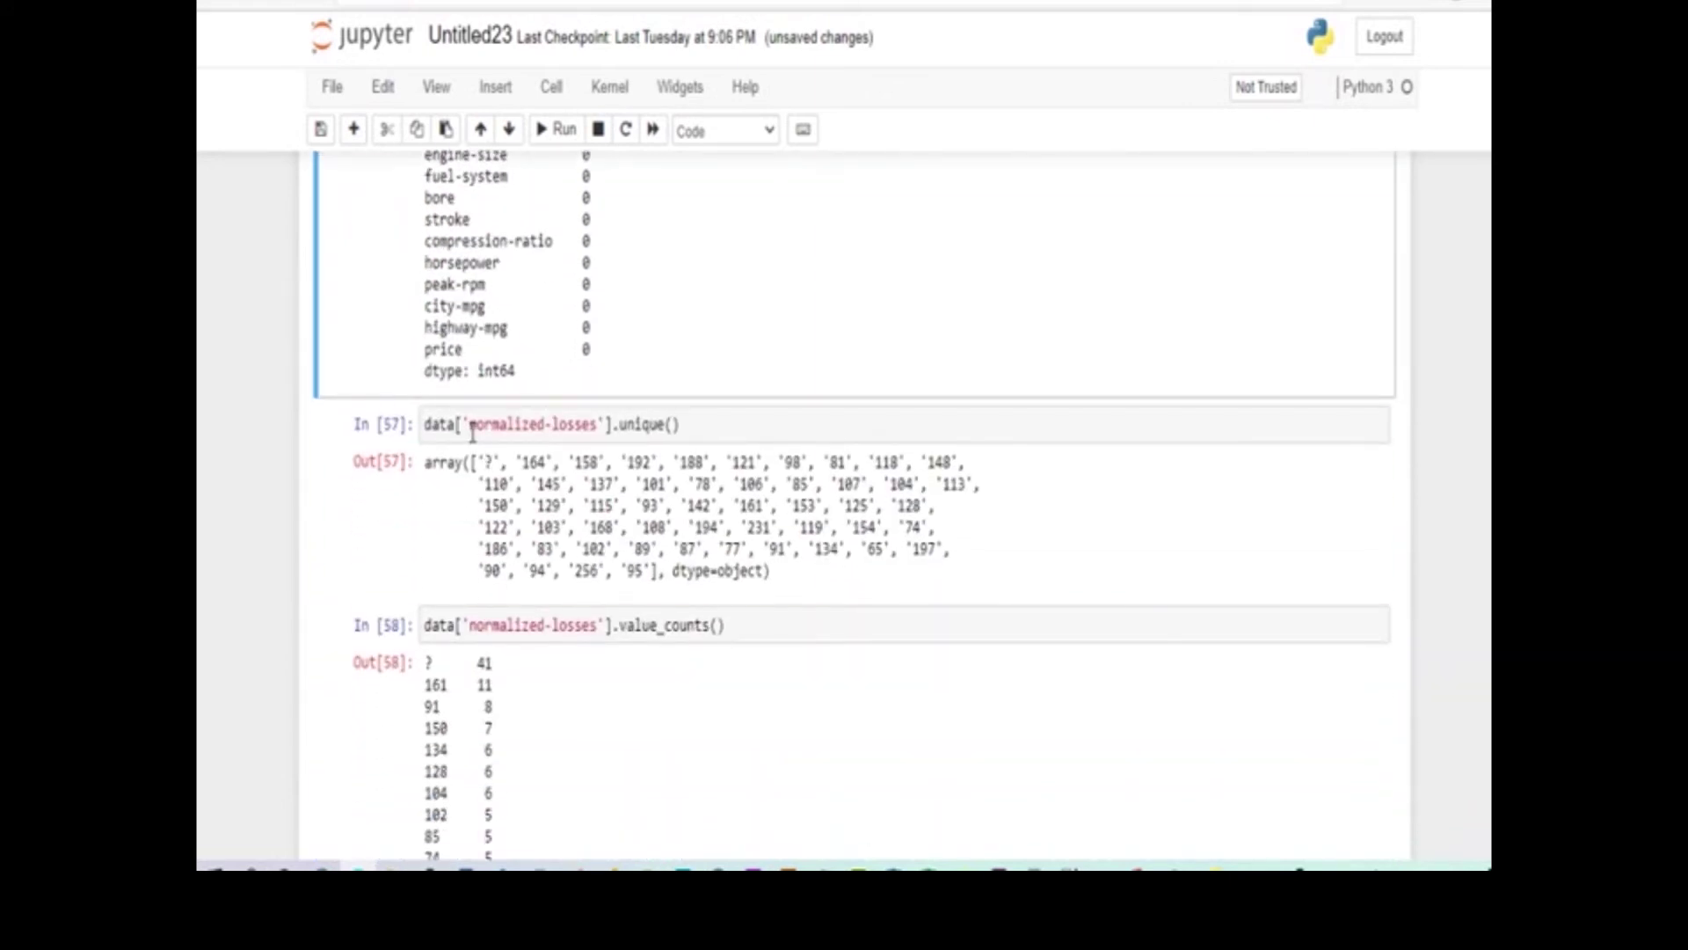
Replace 'normalized-losses' with 'fuel-type' in the In [57] unique-values cell
left_click_drag(471, 428, 601, 425)
key("ctrl+v")
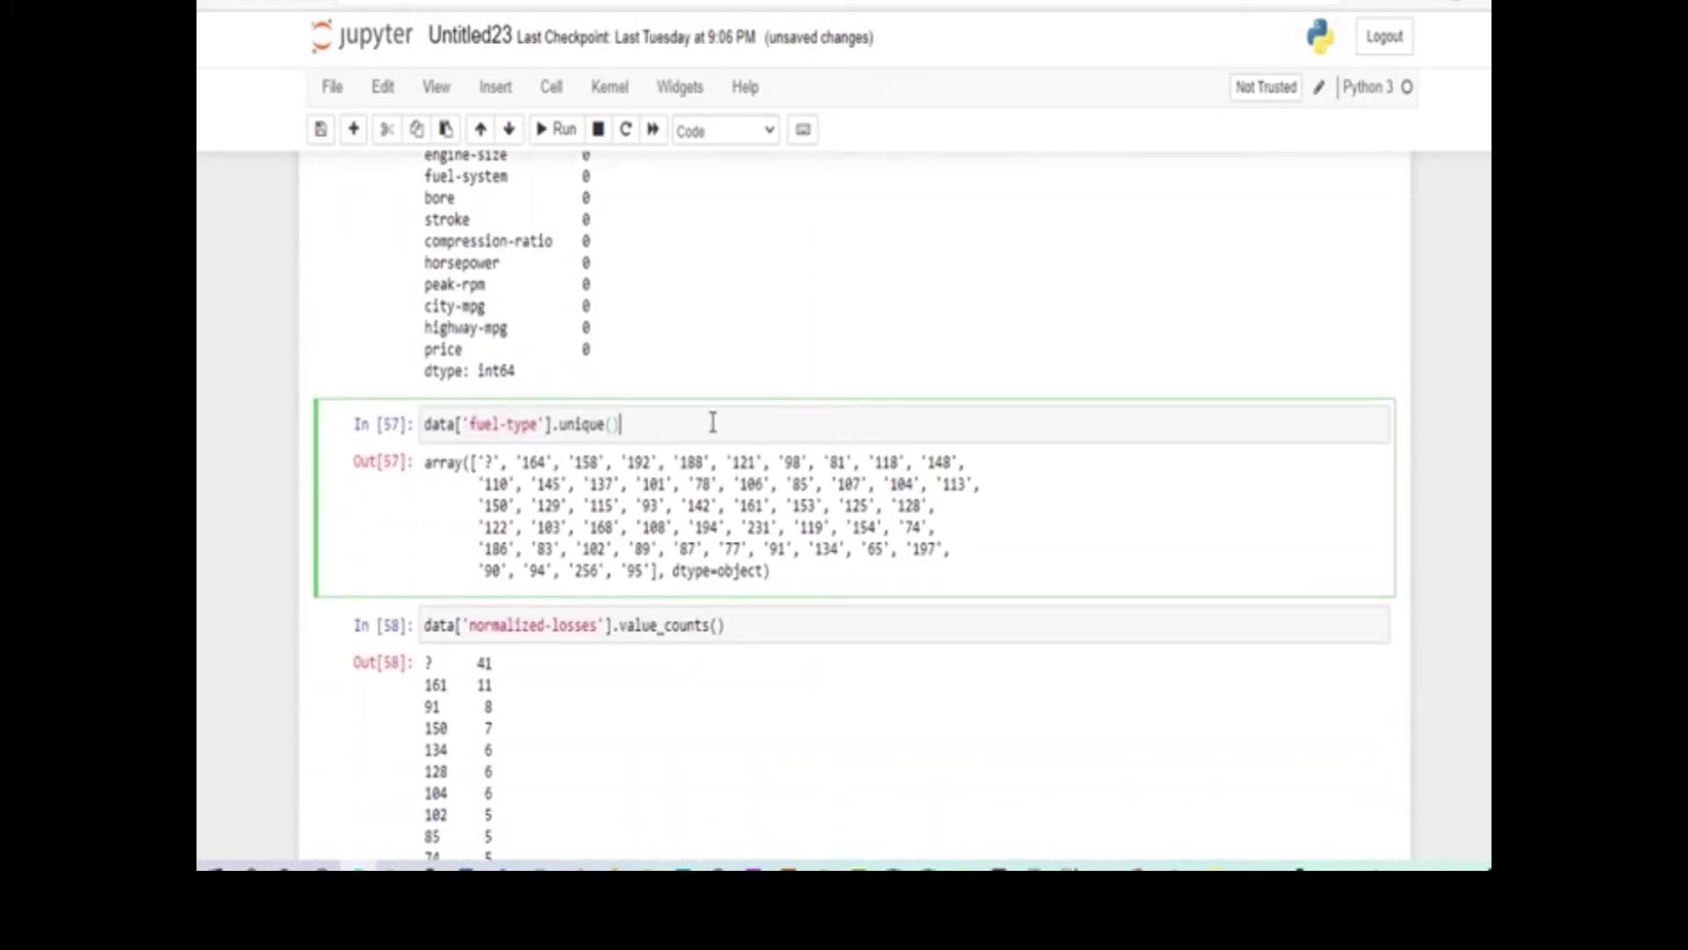
Run data['fuel-type'].unique() twice and highlight its 'gas' and 'diesel' output
left_click(548, 133)
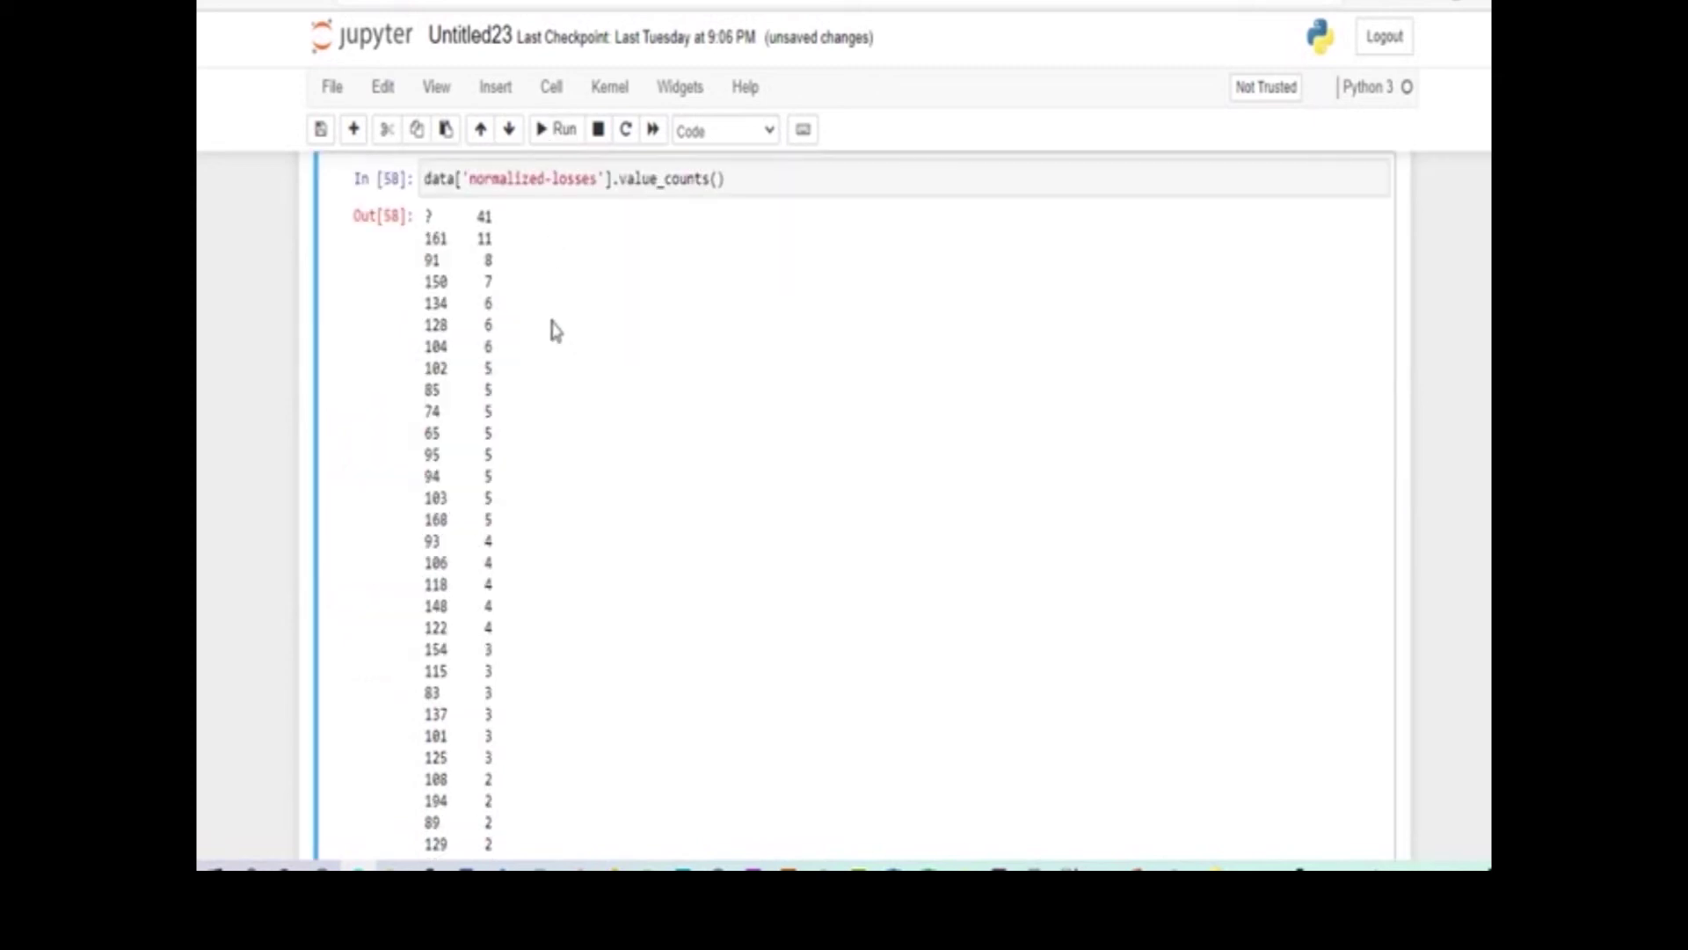
scroll(561, 403, "up", 3)
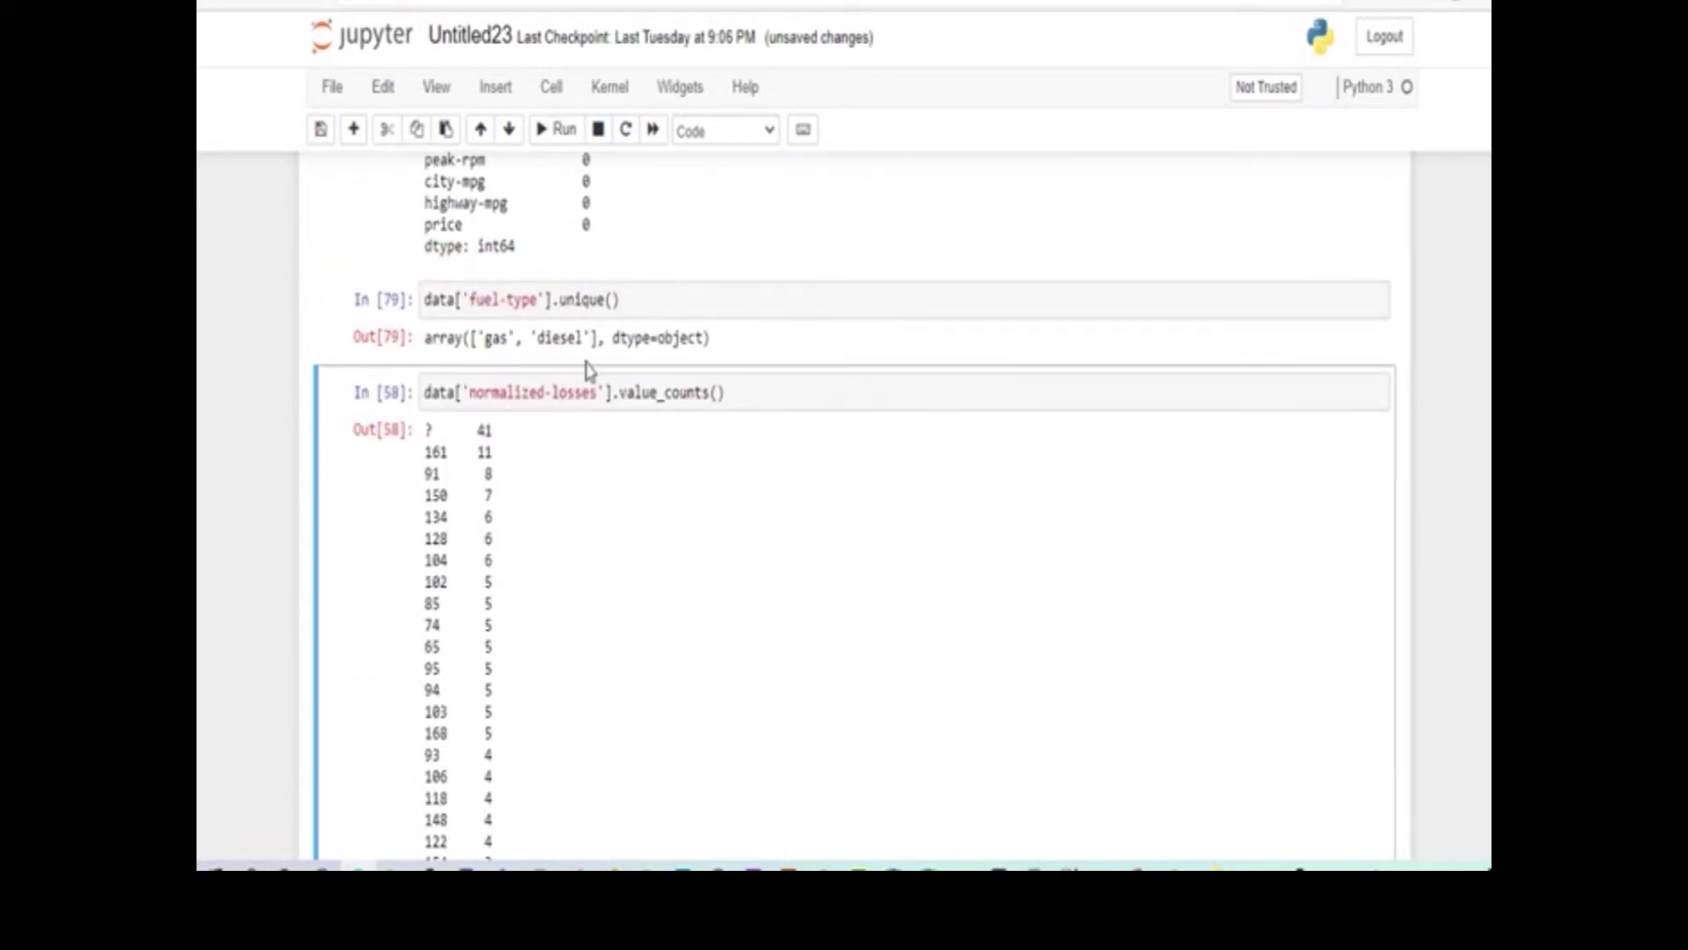
left_click(625, 300)
left_click(554, 132)
scroll(572, 358, "up", 5)
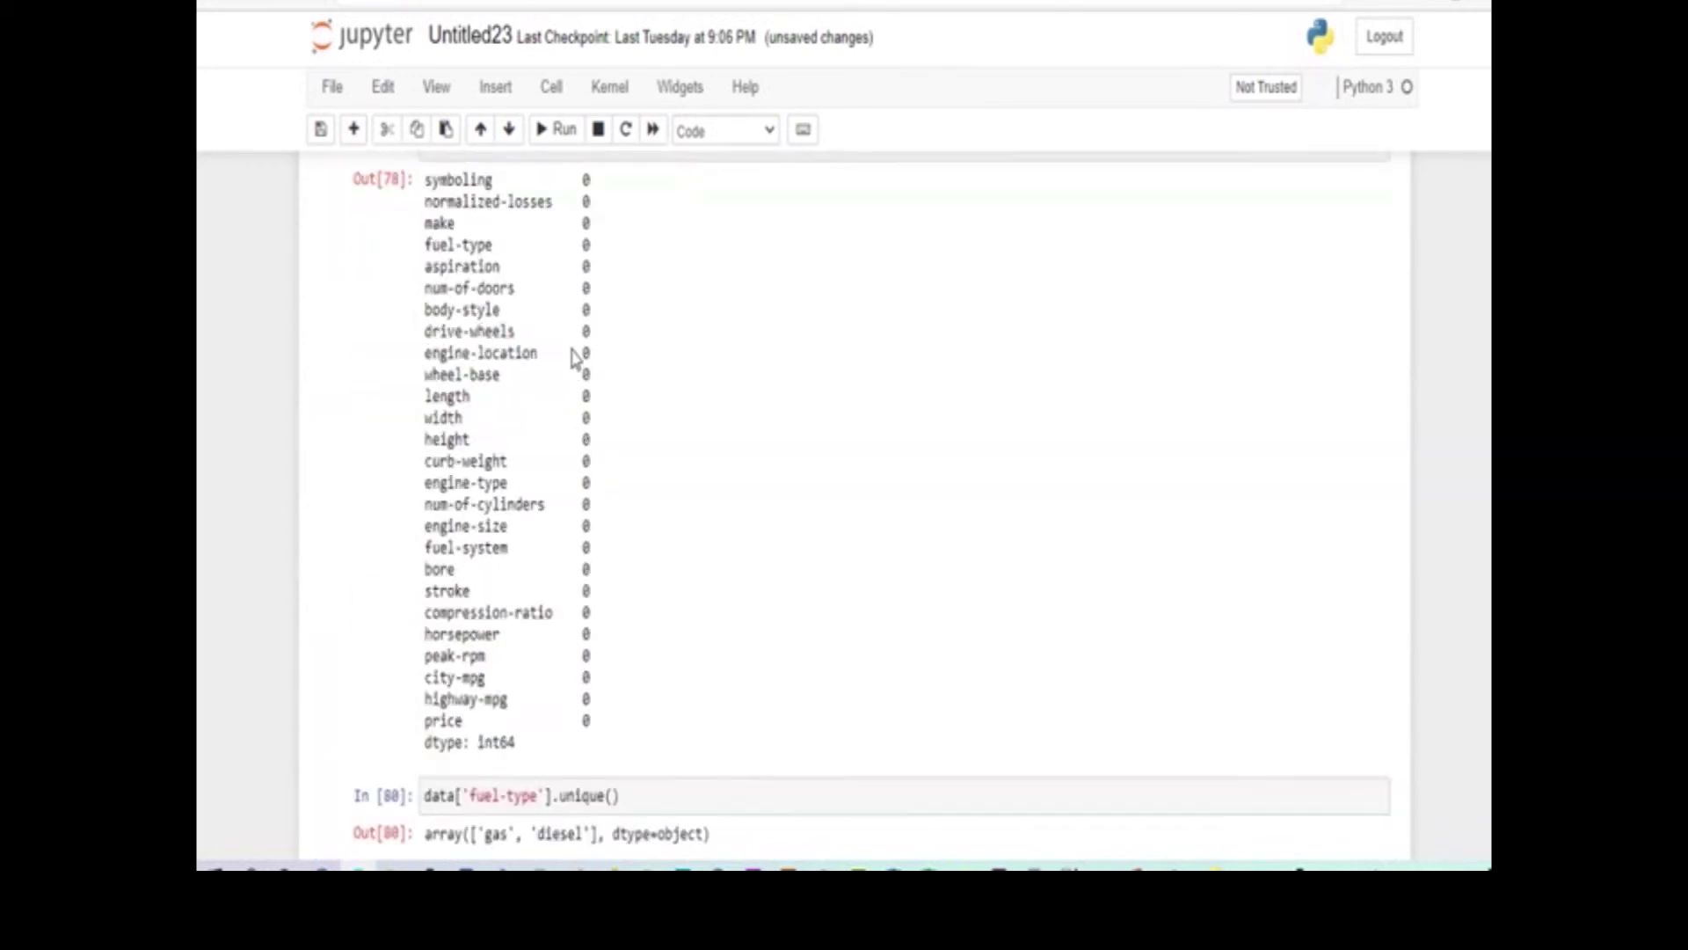
scroll(580, 422, "up", 2)
scroll(585, 429, "down", 4)
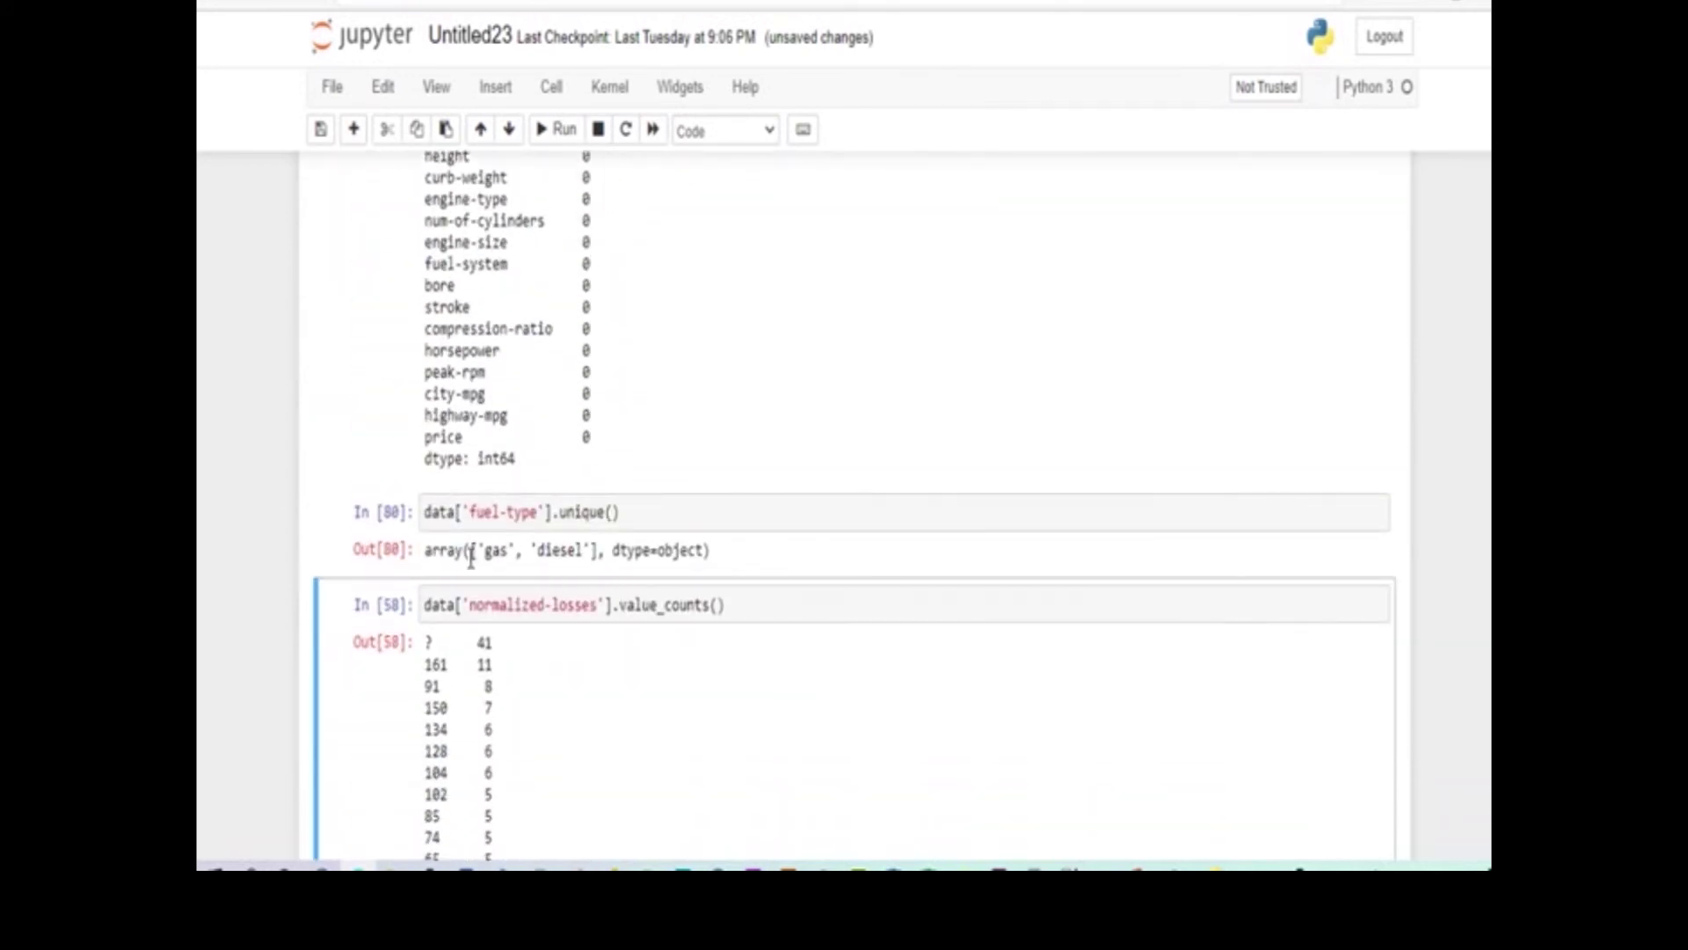
left_click_drag(482, 550, 594, 550)
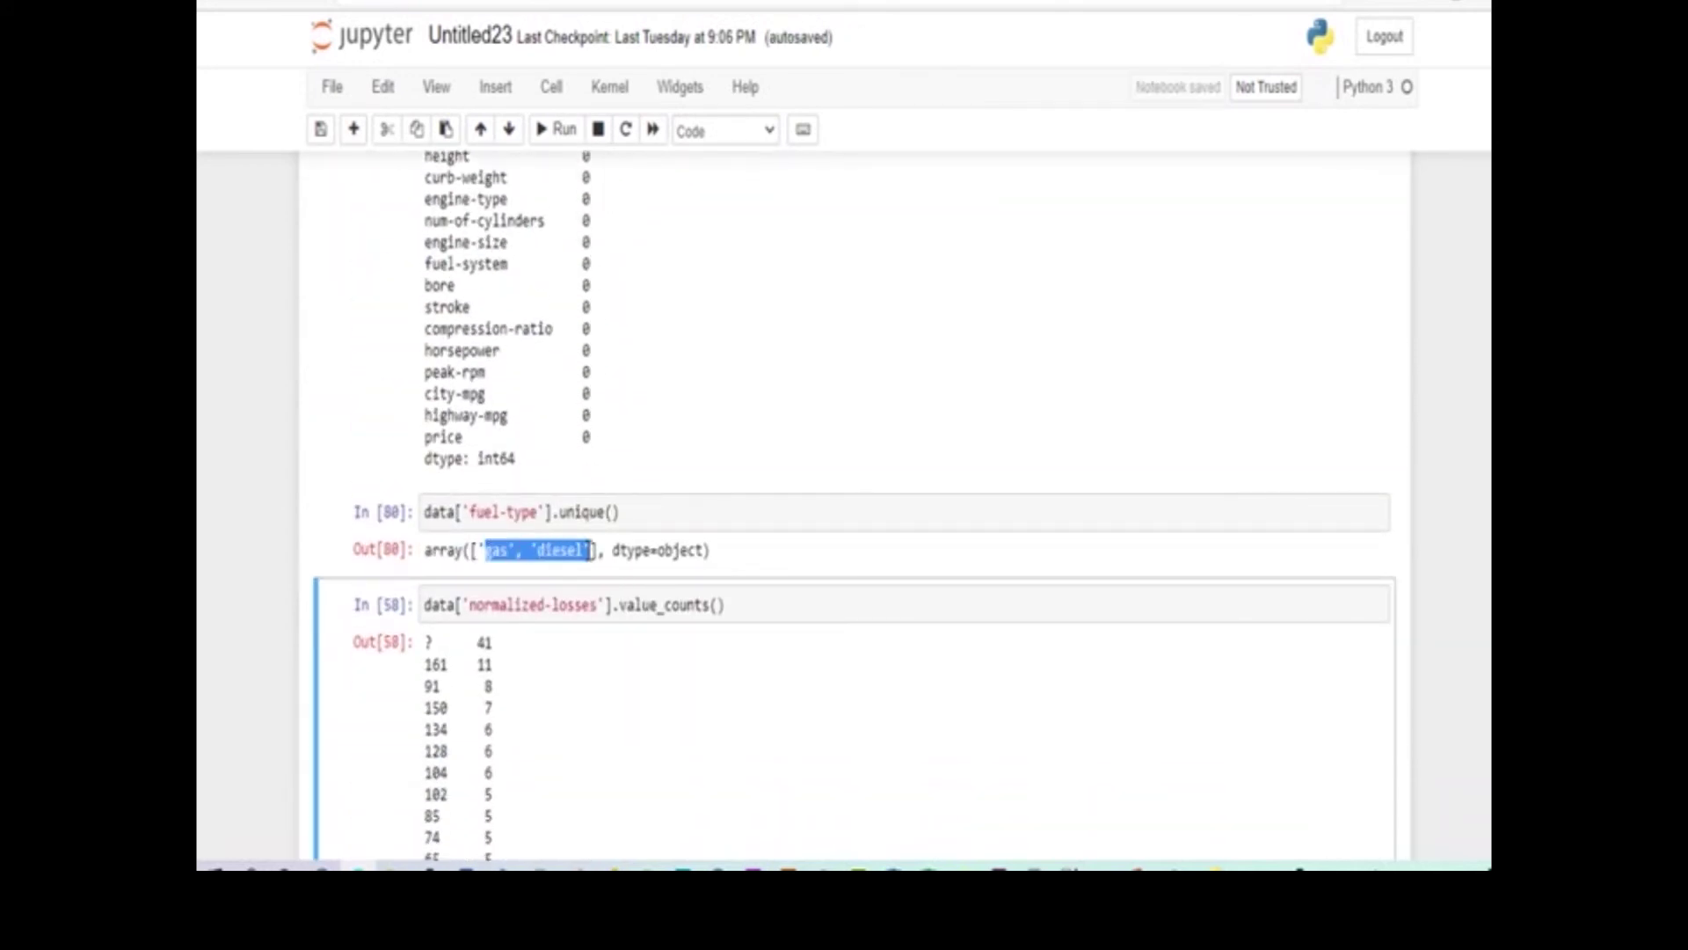
left_click(494, 528)
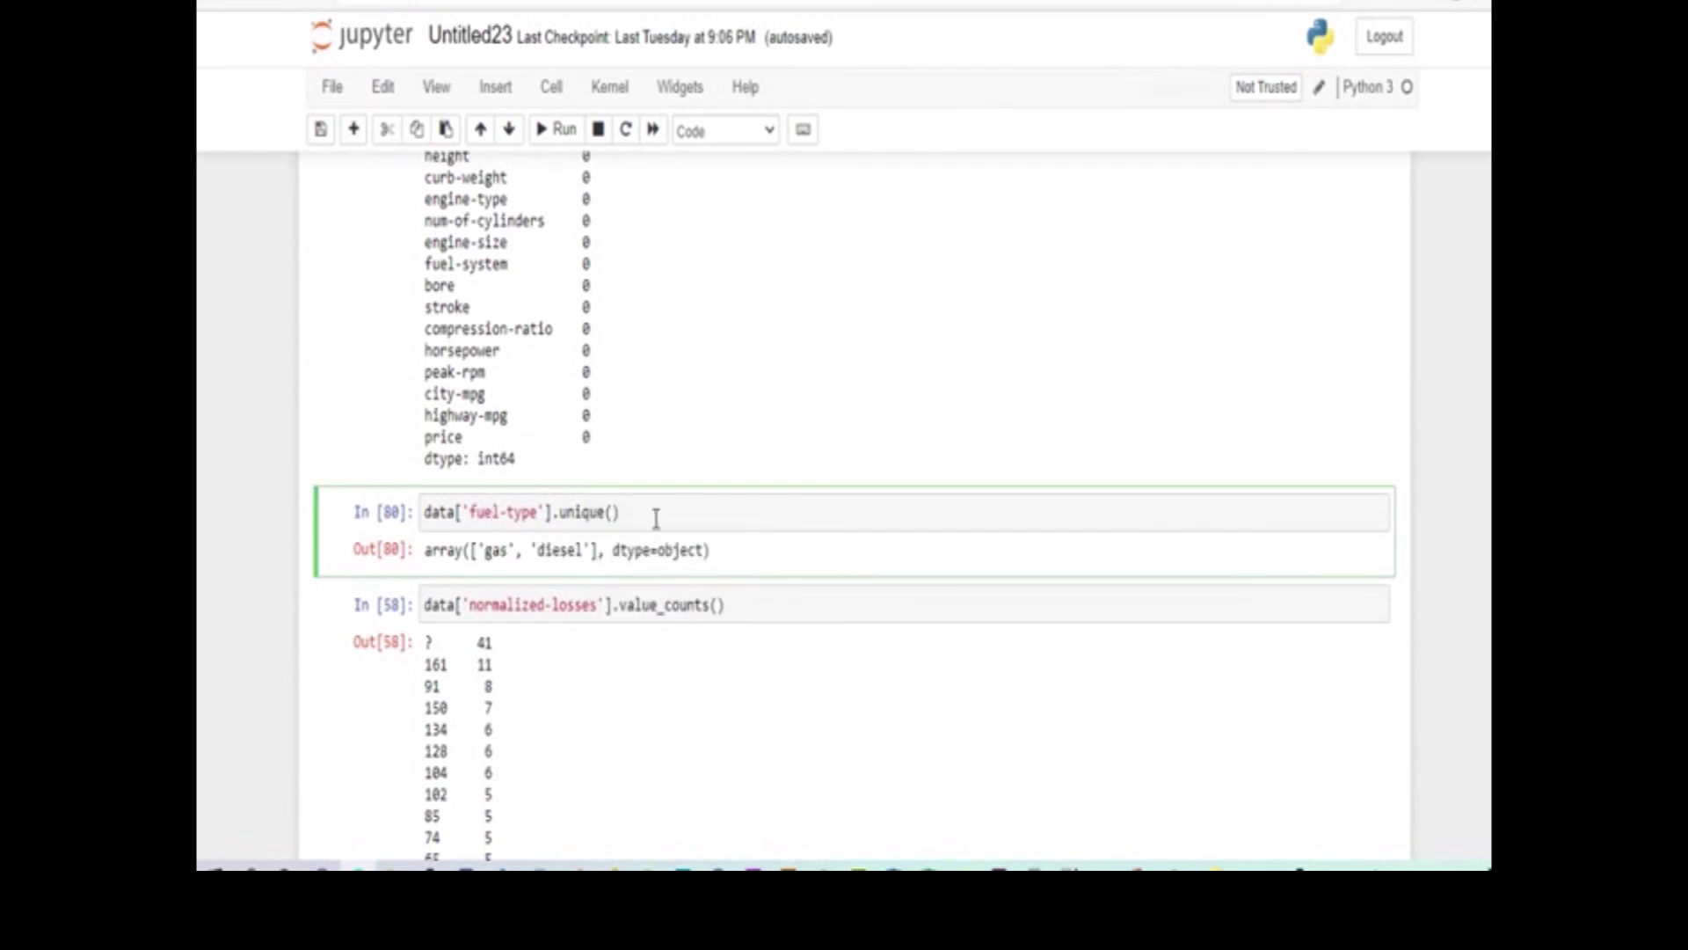
left_click_drag(620, 512, 429, 517)
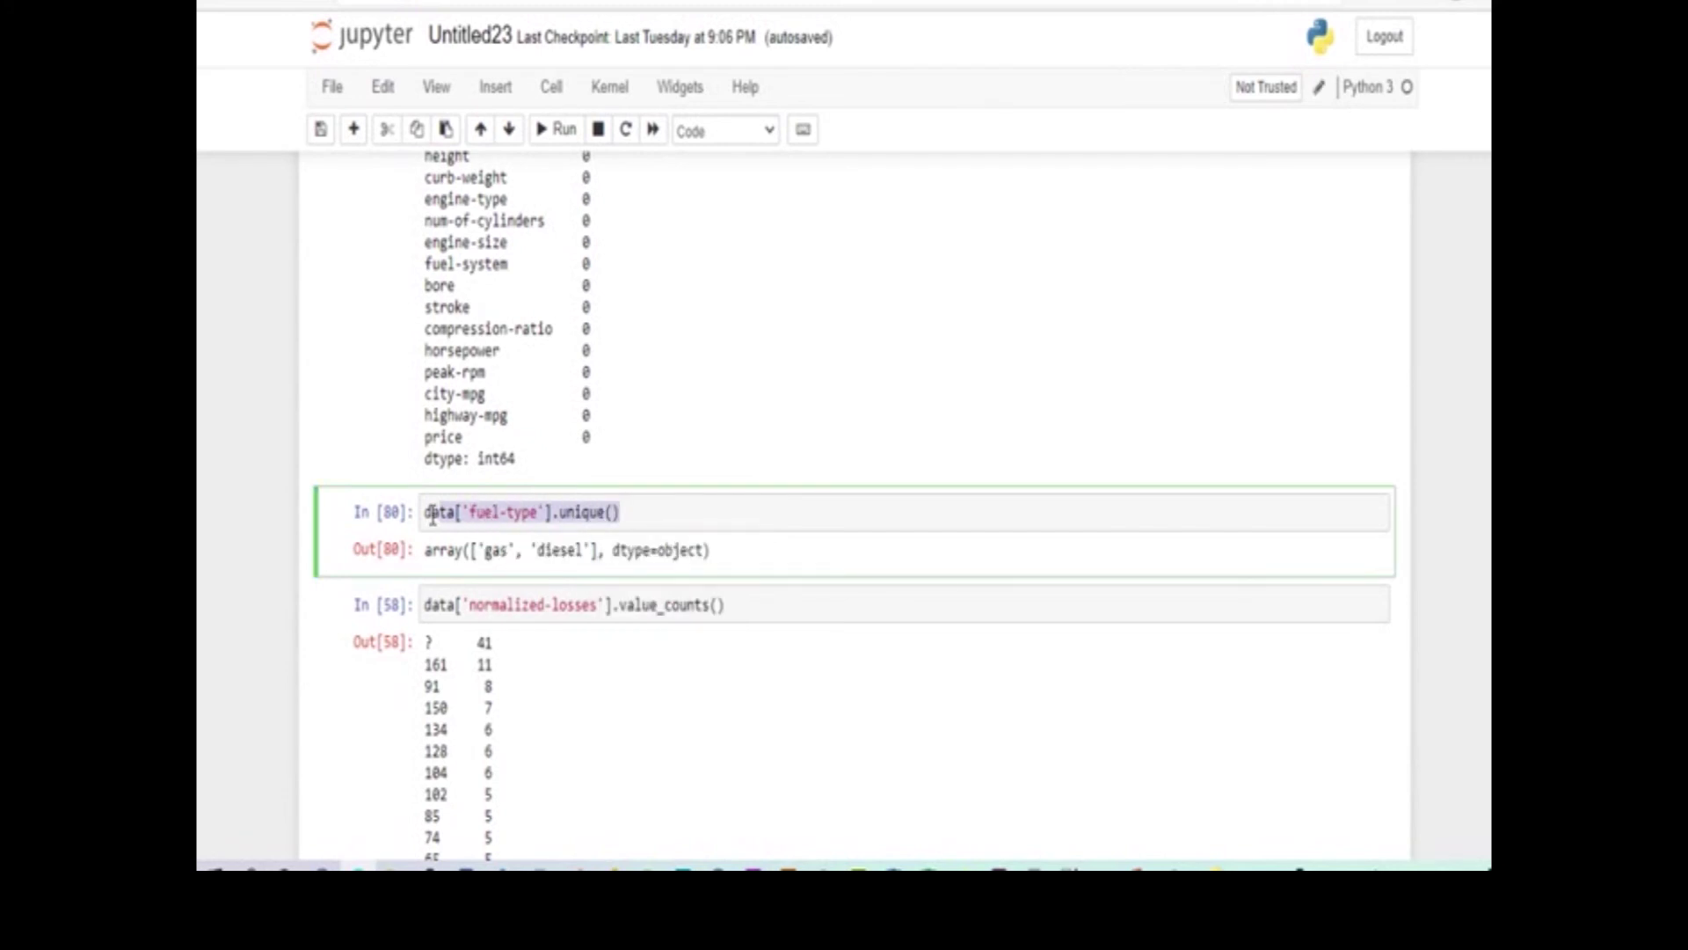
left_click(729, 558)
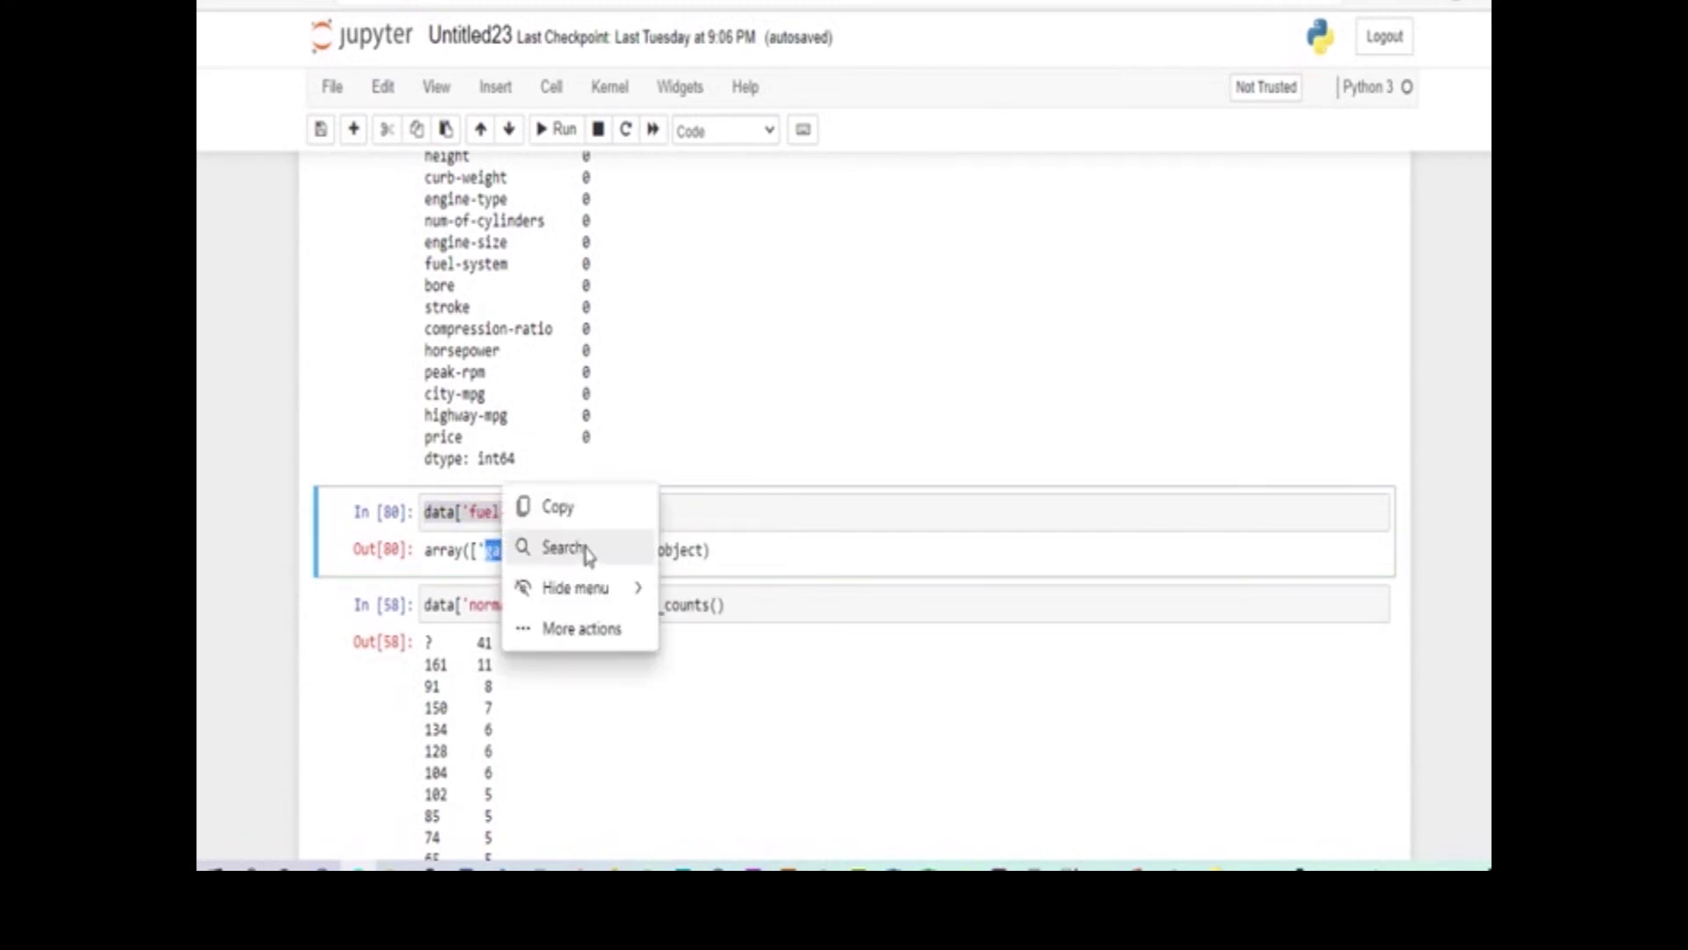